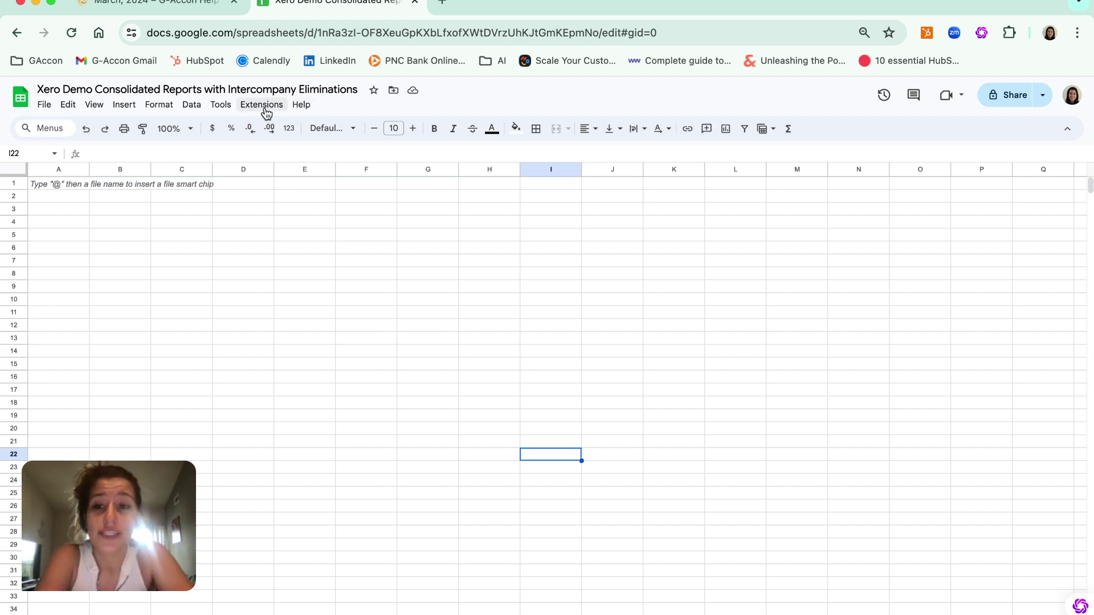
Open the Intercompany Eliminations settings of G-Accon for XERO and start a new set covering all connected organisations.
{"action": "left_click", "coordinate": [264, 107]}
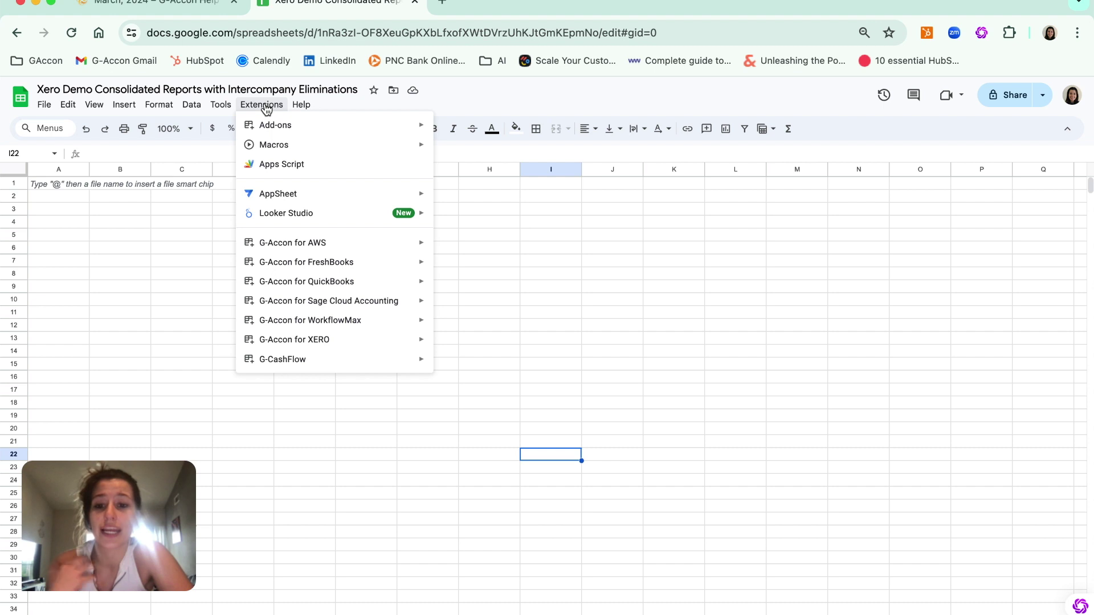
{"action": "mouse_move", "coordinate": [337, 342]}
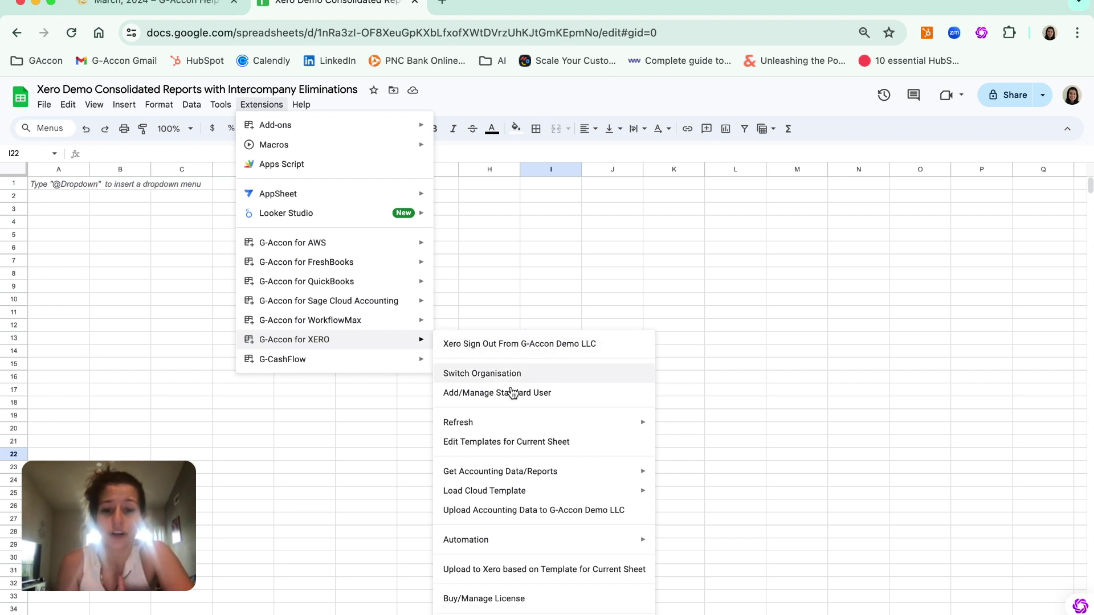
{"action": "mouse_move", "coordinate": [512, 539]}
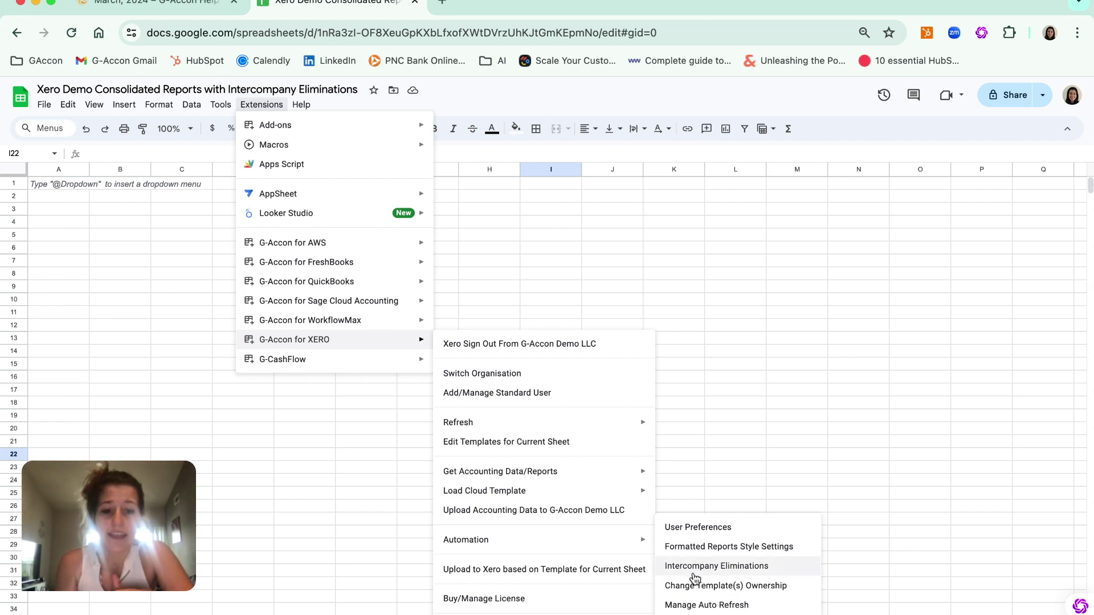
{"action": "left_click", "coordinate": [722, 567]}
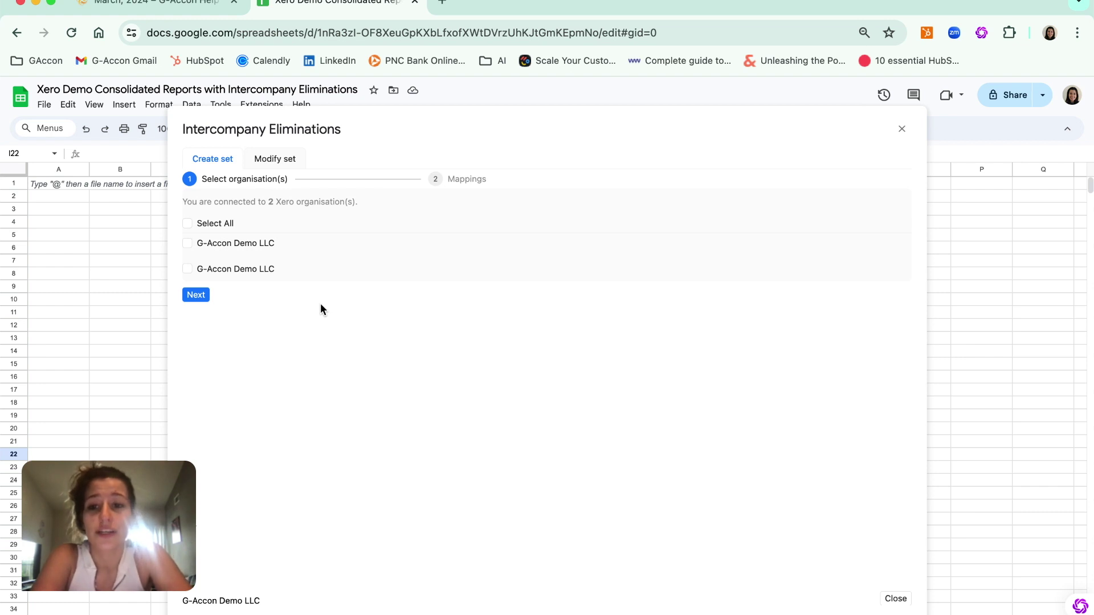
{"action": "left_click", "coordinate": [188, 223]}
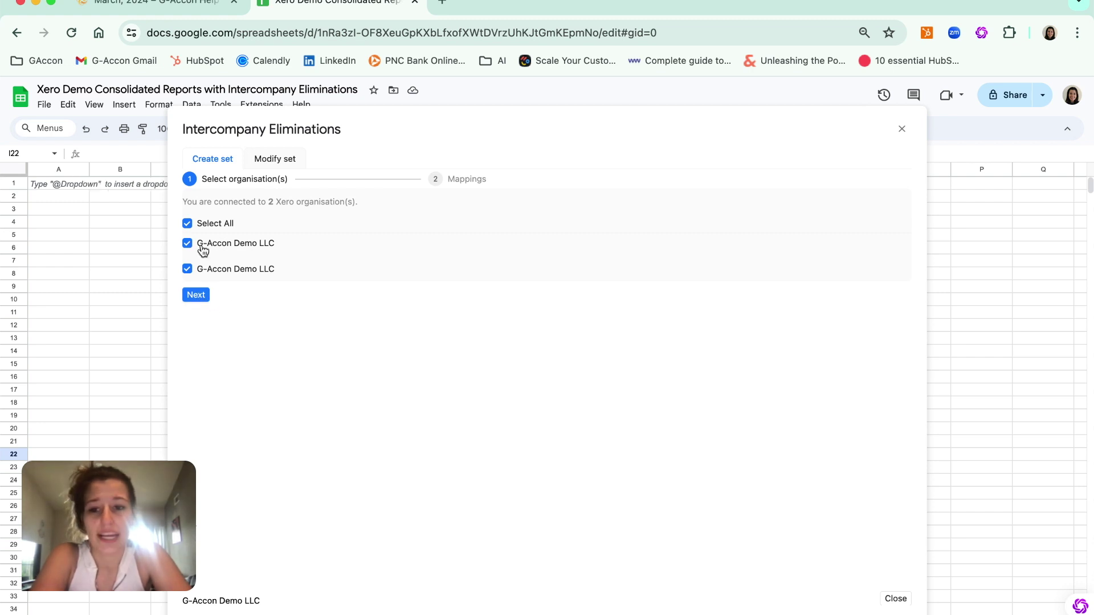
{"action": "left_click", "coordinate": [197, 296]}
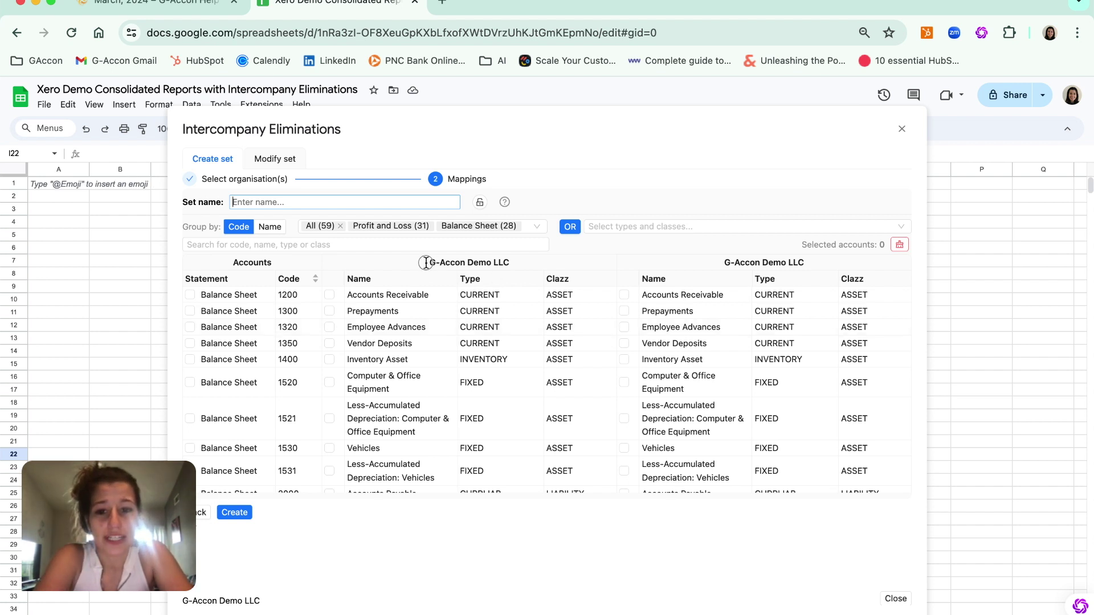
Examine the full list of account mappings for both G-Accon Demo LLC organisations.
{"action": "left_click_drag", "start_coordinate": [426, 262], "coordinate": [520, 262]}
{"action": "left_click_drag", "start_coordinate": [725, 262], "coordinate": [821, 264]}
{"action": "scroll", "coordinate": [432, 341], "scroll_direction": "down", "scroll_amount": 1}
{"action": "scroll", "coordinate": [432, 339], "scroll_direction": "down", "scroll_amount": 5}
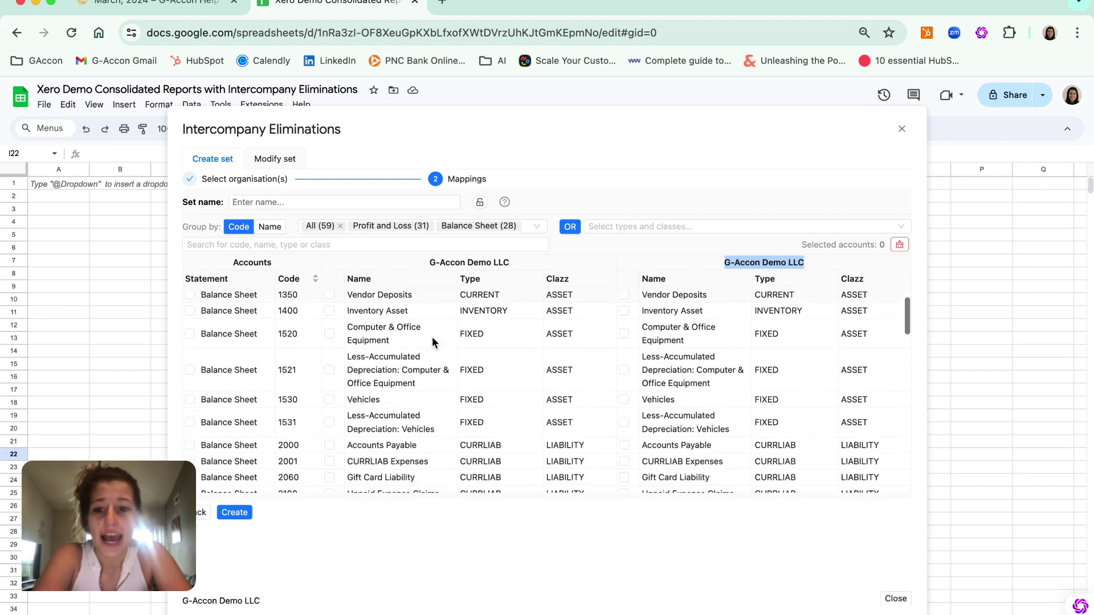
{"action": "scroll", "coordinate": [432, 341], "scroll_direction": "down", "scroll_amount": 5}
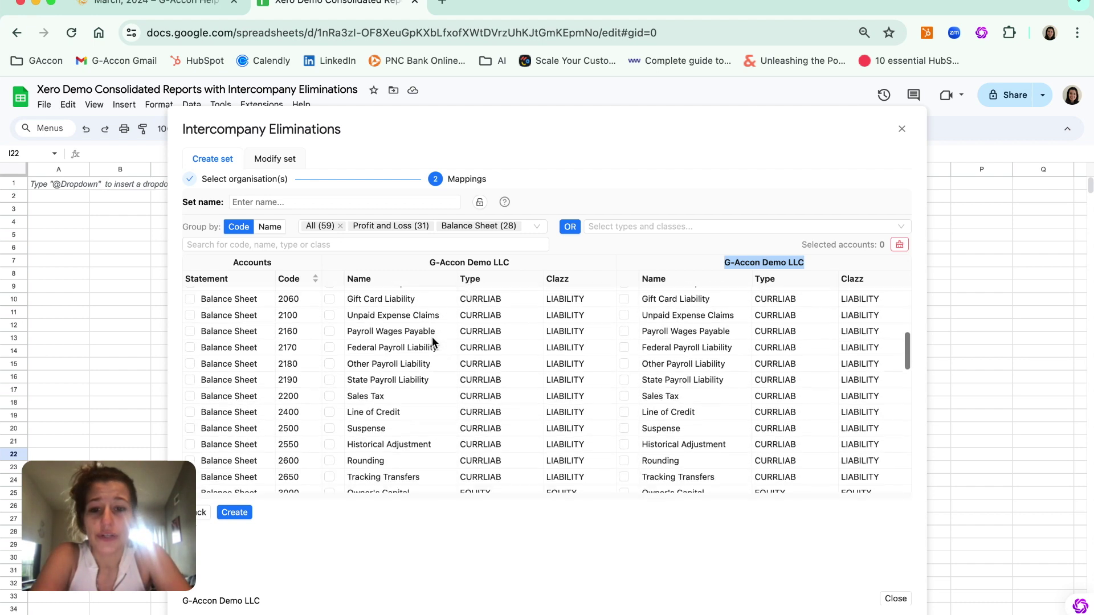
{"action": "scroll", "coordinate": [432, 340], "scroll_direction": "down", "scroll_amount": 10}
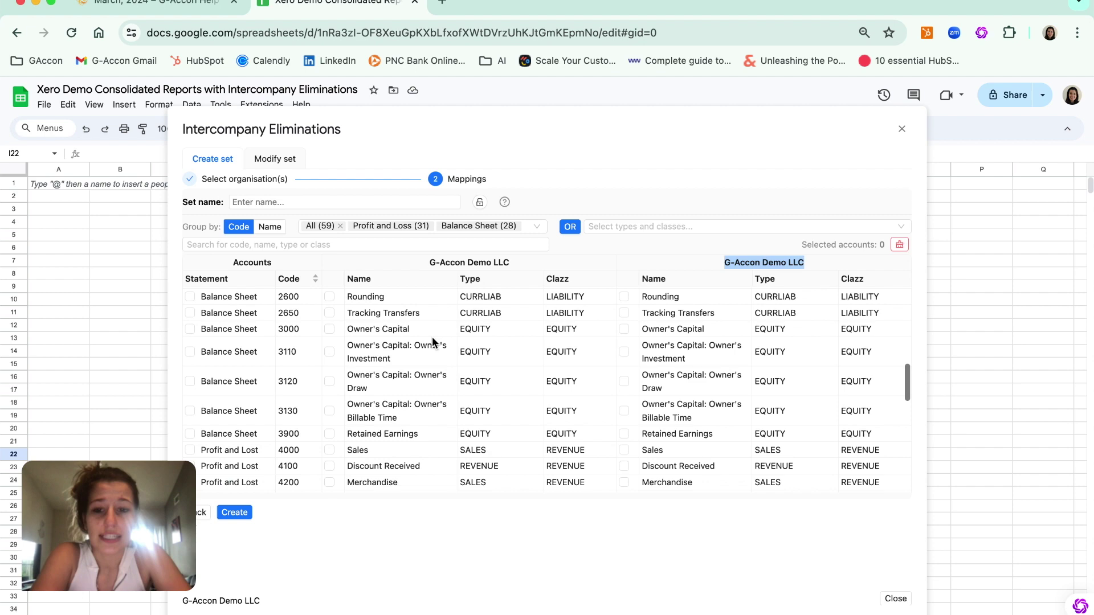
{"action": "scroll", "coordinate": [432, 341], "scroll_direction": "down", "scroll_amount": 5}
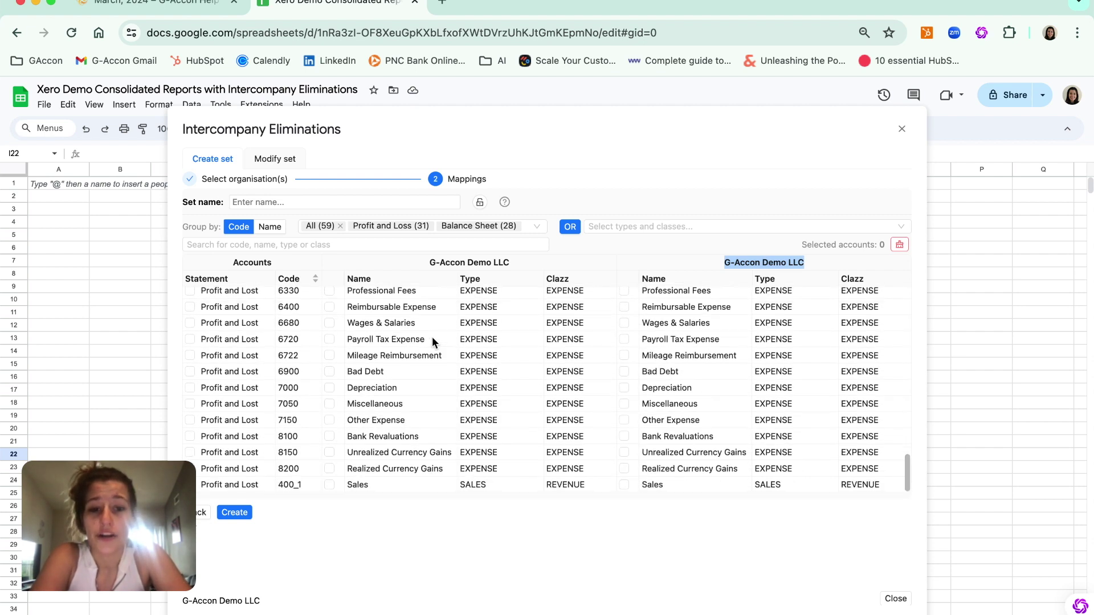
{"action": "scroll", "coordinate": [432, 337], "scroll_direction": "up", "scroll_amount": 20}
{"action": "left_click", "coordinate": [388, 262]}
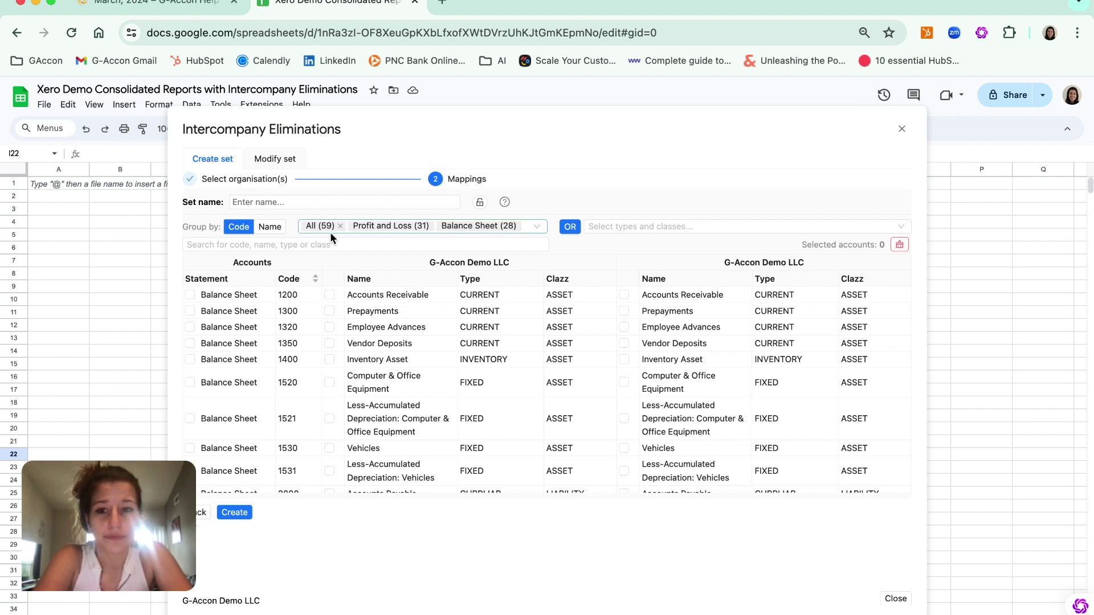
Name the elimination set "Intercompany Elimination Set #1".
{"action": "left_click", "coordinate": [251, 202]}
{"action": "type", "text": "Intercom"}
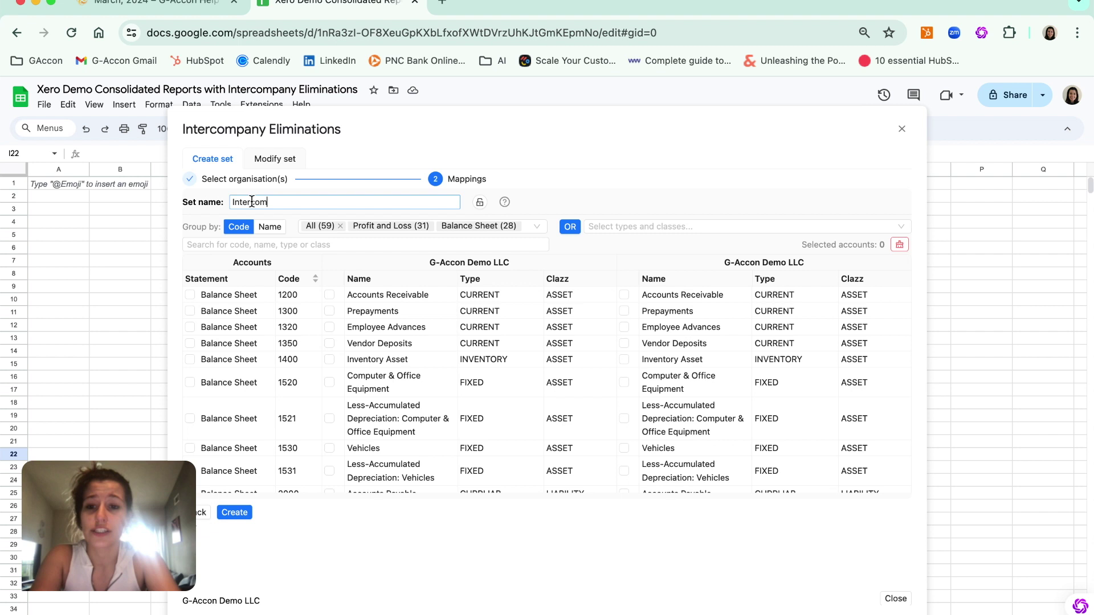
{"action": "type", "text": "pany Eliminati"}
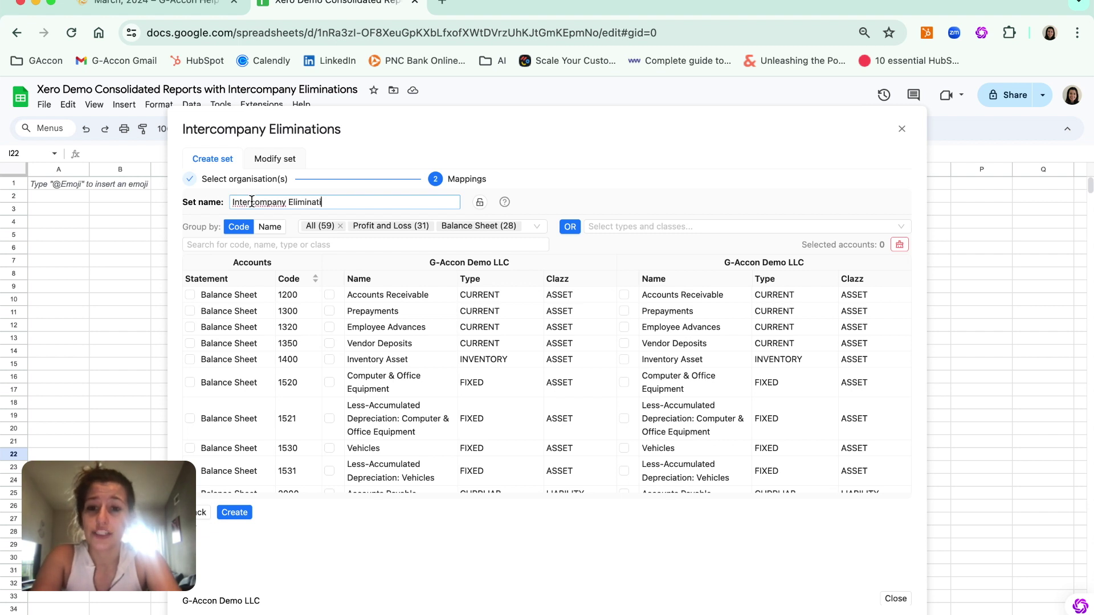
{"action": "type", "text": "on Set #1"}
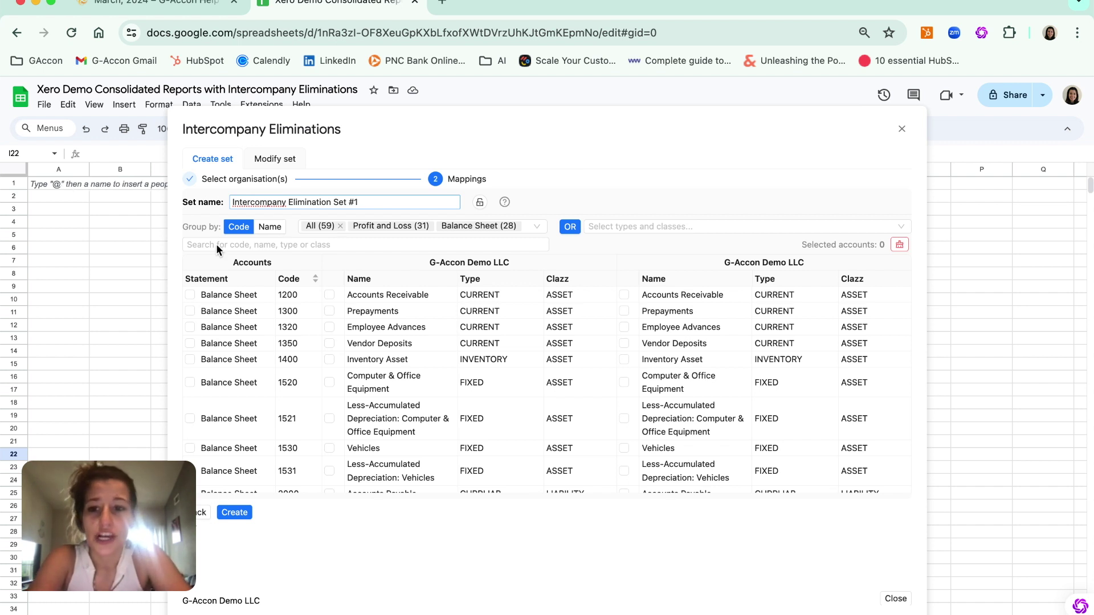
{"action": "left_click", "coordinate": [200, 228]}
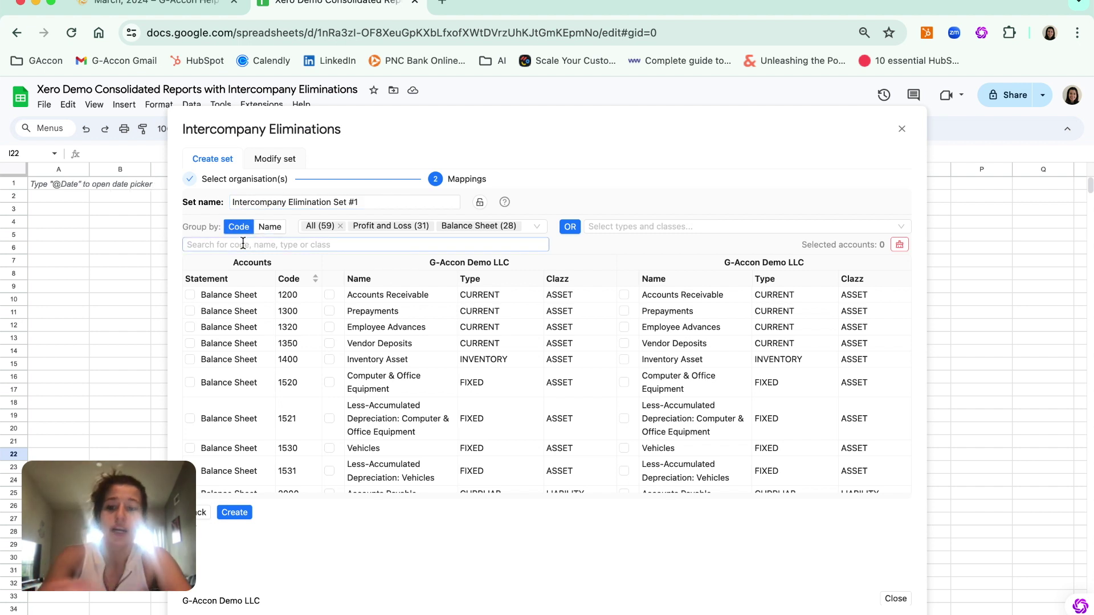
Search the account mappings for code 1300, and clear the search.
{"action": "left_click", "coordinate": [243, 243]}
{"action": "type", "text": "1300"}
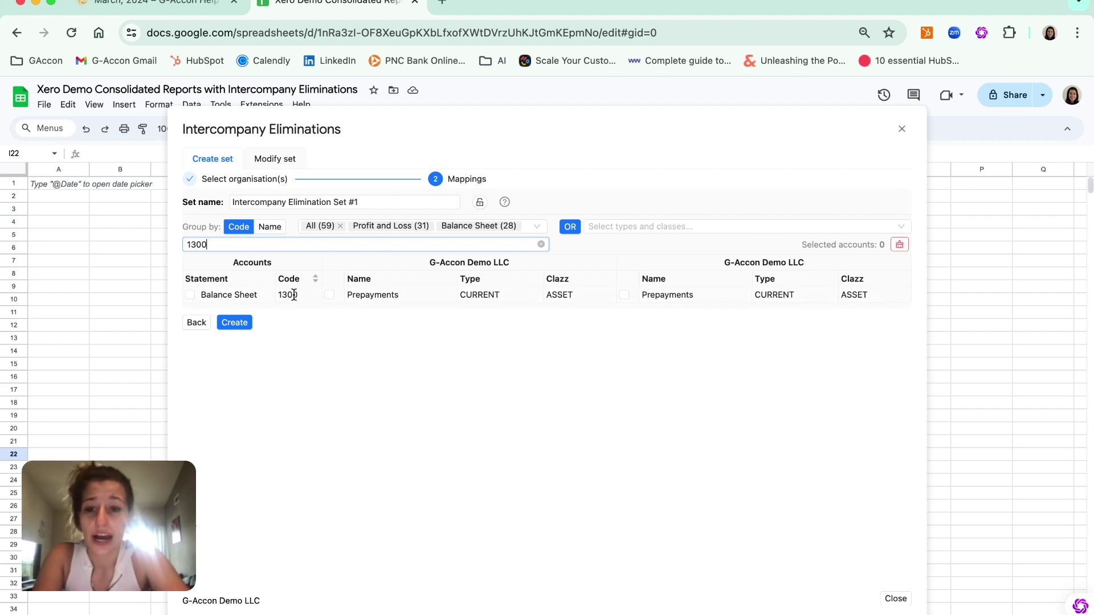
{"action": "left_click", "coordinate": [138, 248]}
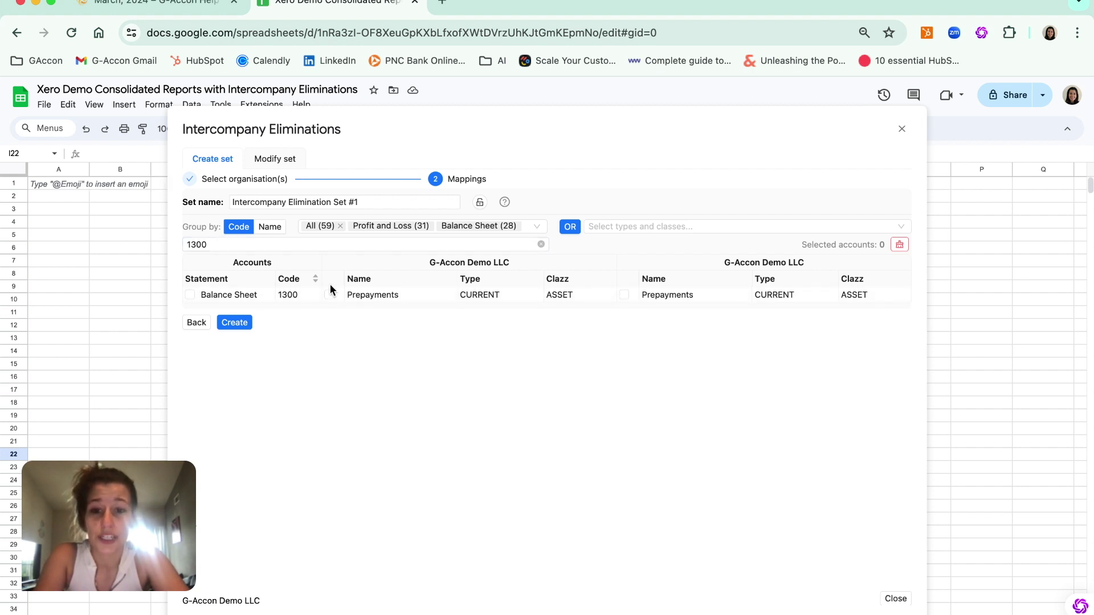
{"action": "double_click", "coordinate": [228, 244]}
{"action": "left_click", "coordinate": [161, 246]}
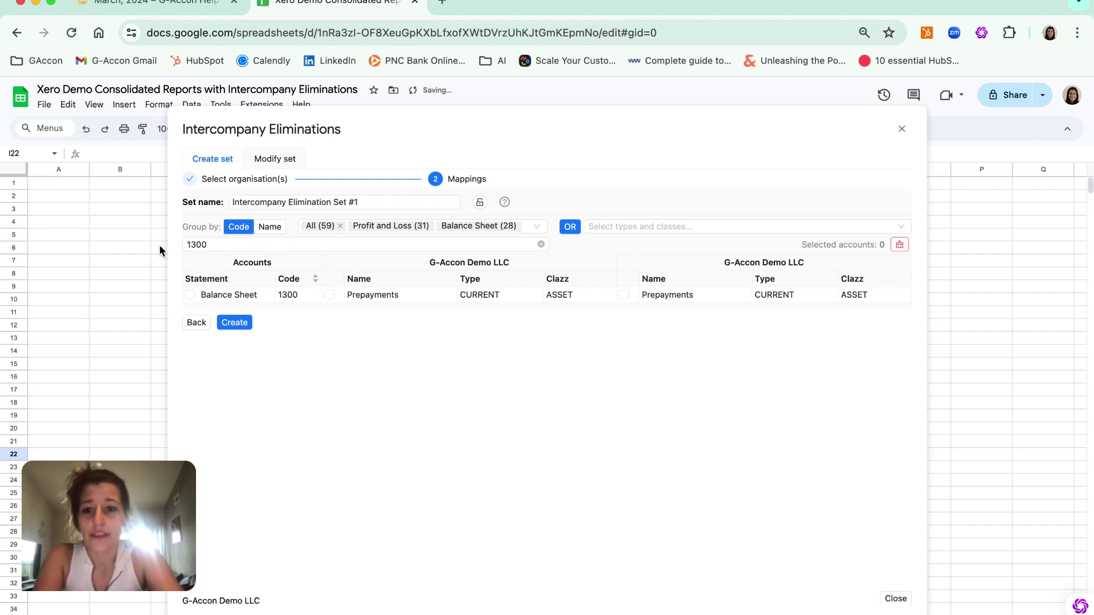
{"action": "key", "text": "BackSpace"}
{"action": "key", "text": "BackSpace"}
{"action": "key", "text": "BackSpace"}
{"action": "key", "text": "BackSpace"}
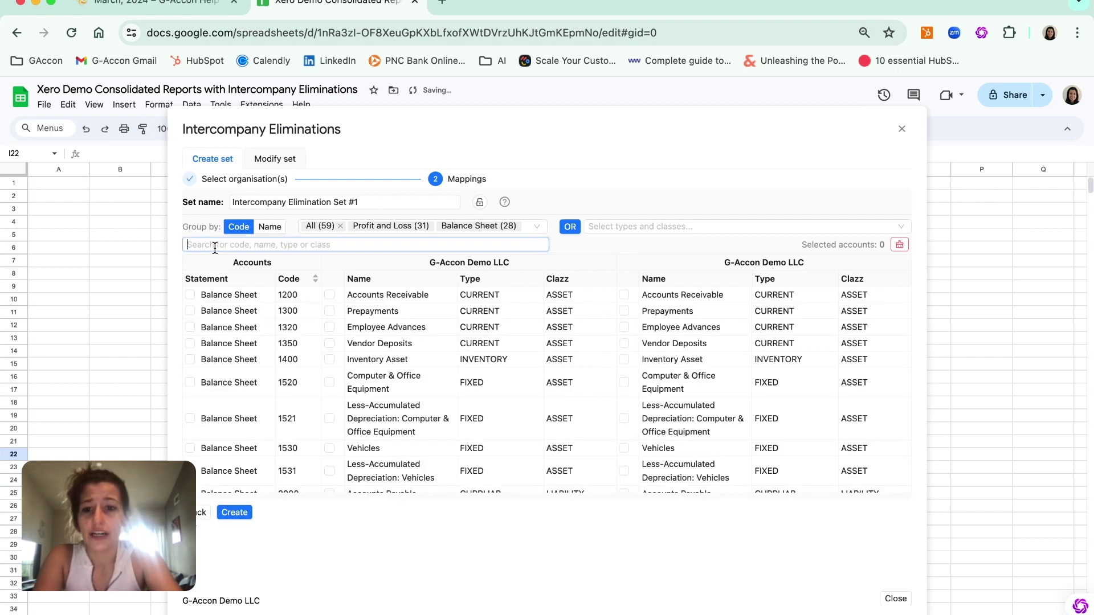
Group the accounts by name and search them for "account", clearing the search term again.
{"action": "left_click", "coordinate": [268, 226]}
{"action": "type", "text": "account"}
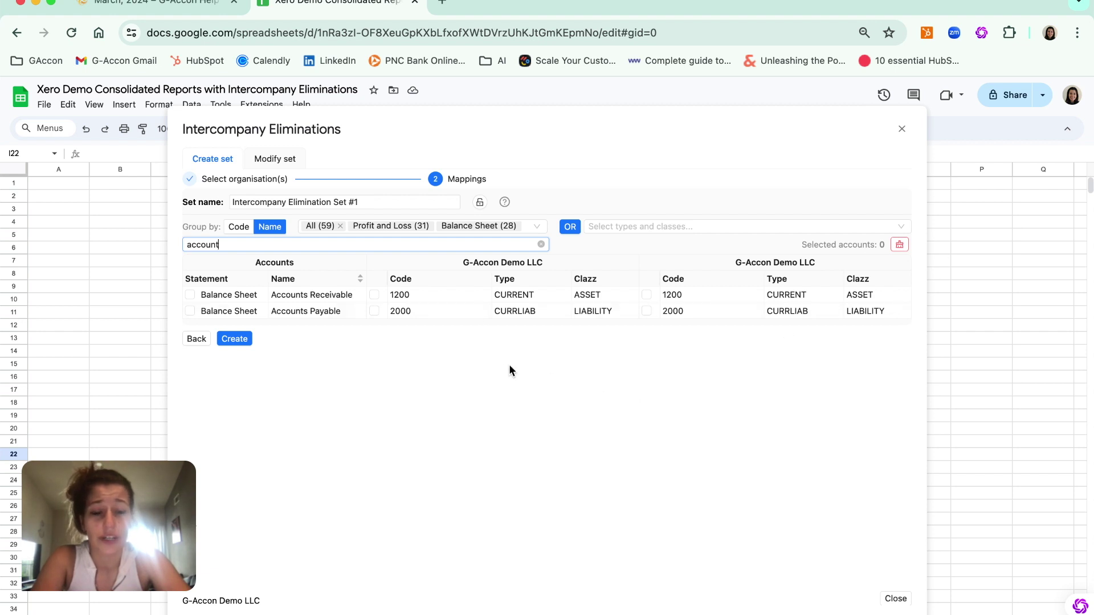
{"action": "left_click_drag", "start_coordinate": [242, 245], "coordinate": [151, 245]}
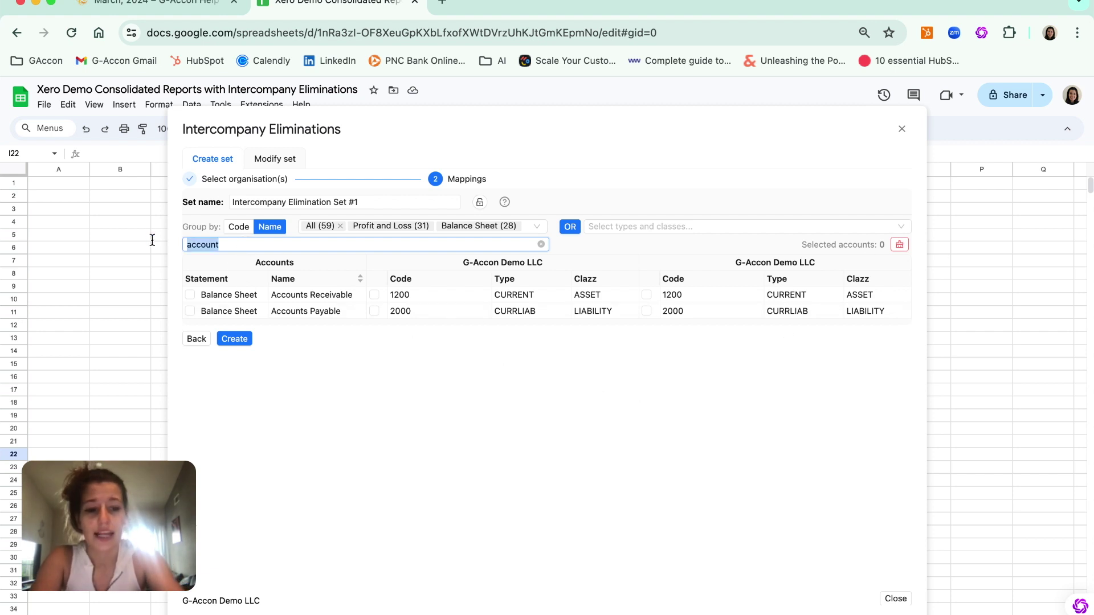
{"action": "key", "text": "BackSpace"}
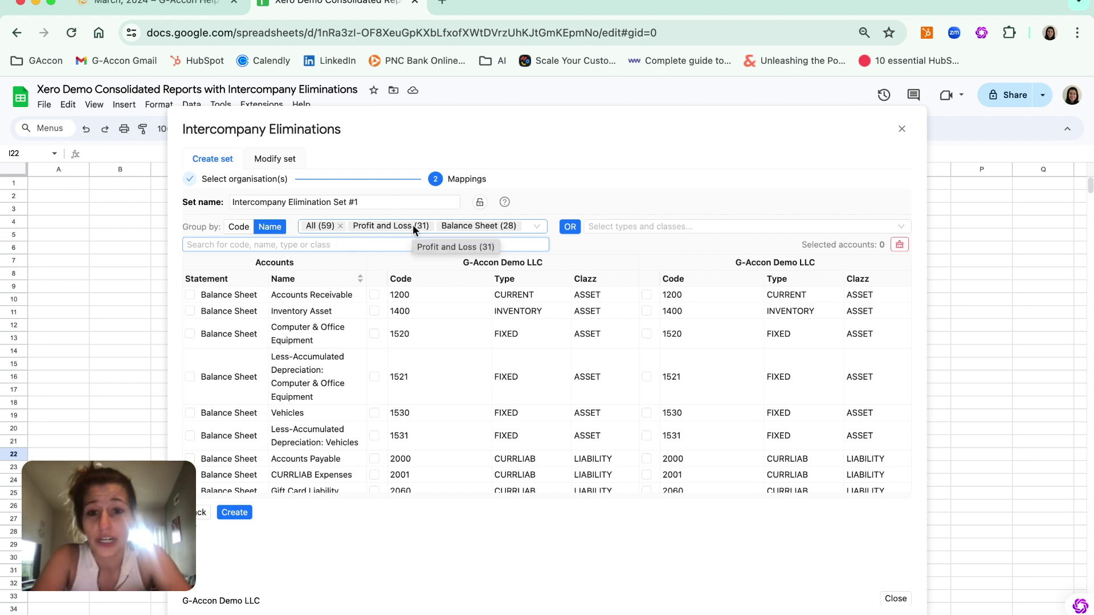
Limit the account list to the Profit and Loss statement and review the accounts shown.
{"action": "left_click", "coordinate": [528, 226]}
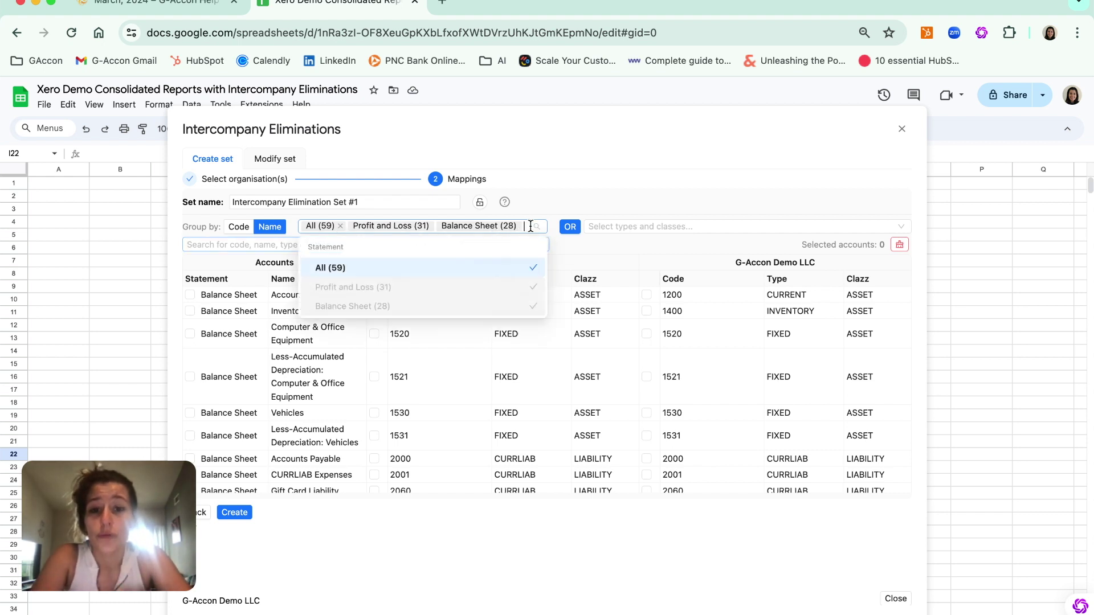
{"action": "left_click", "coordinate": [477, 268]}
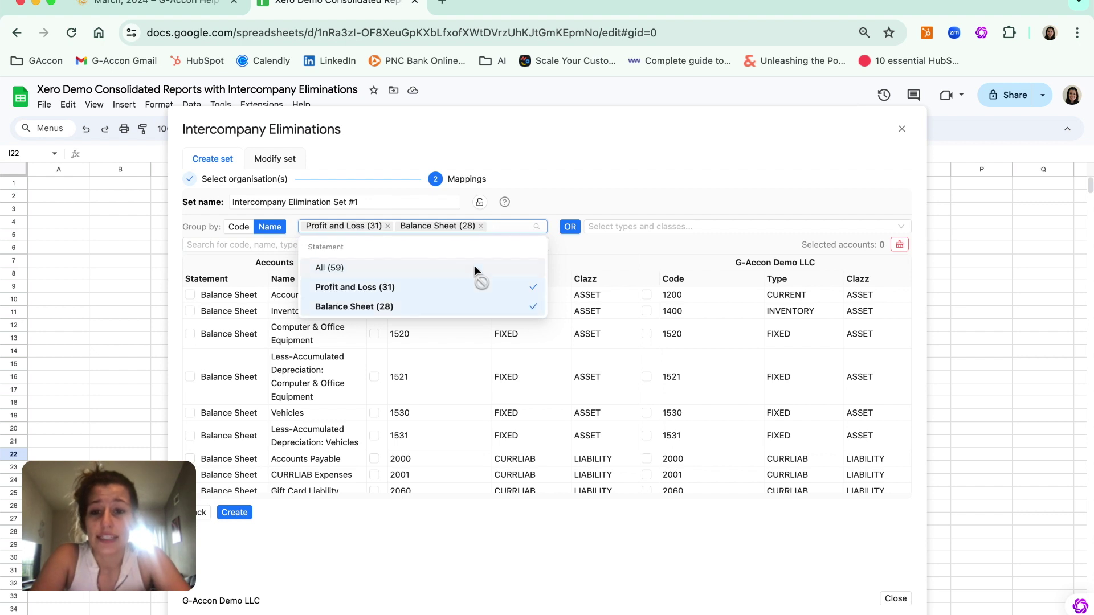
{"action": "left_click", "coordinate": [366, 307]}
{"action": "left_click", "coordinate": [415, 235]}
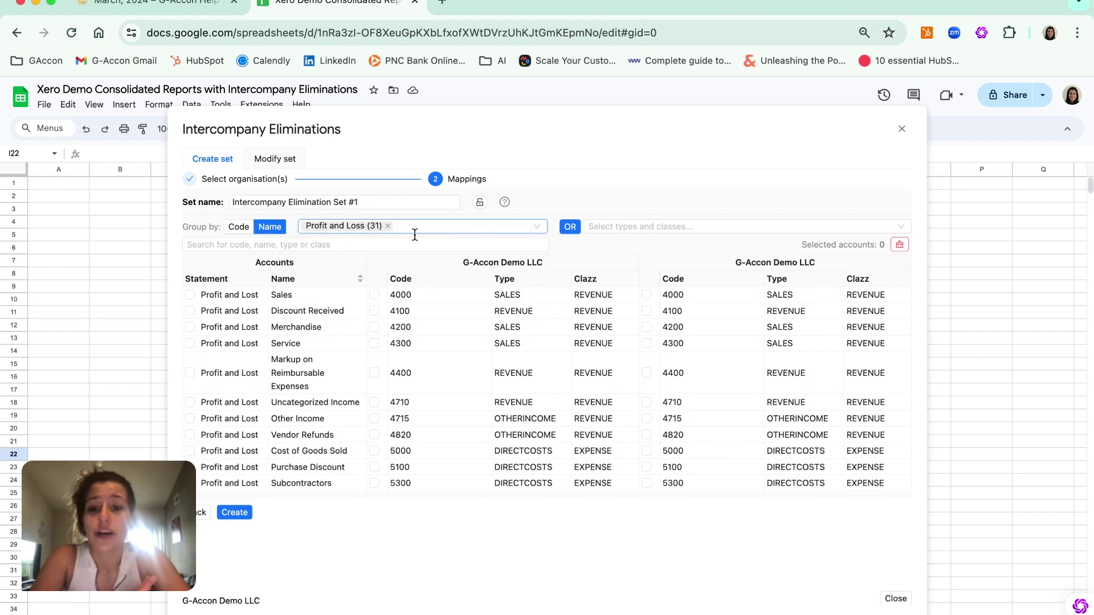
{"action": "scroll", "coordinate": [325, 357], "scroll_direction": "down", "scroll_amount": 5}
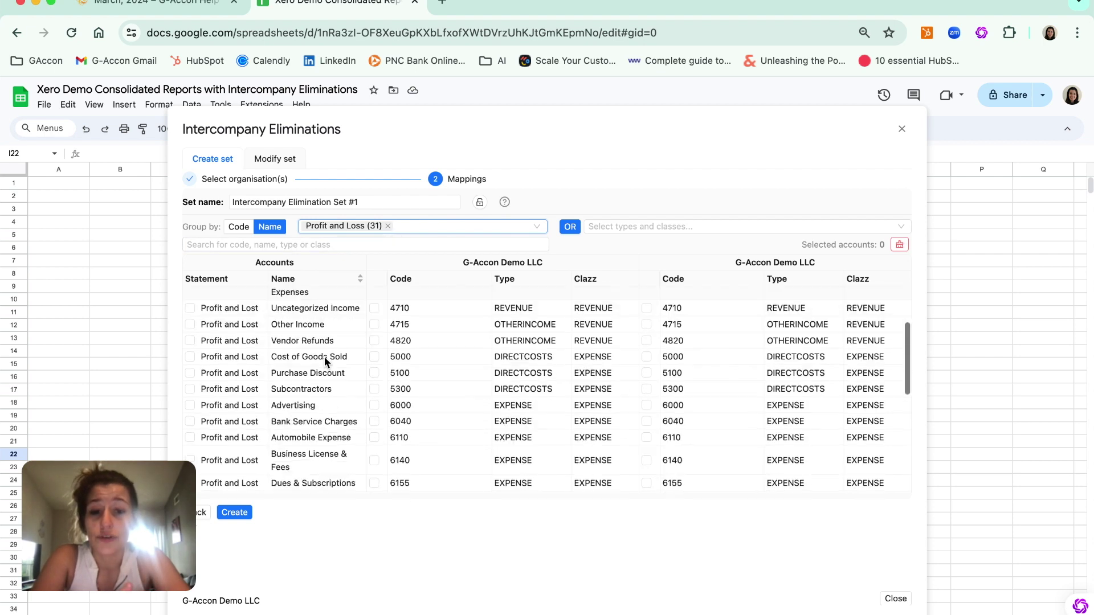
{"action": "scroll", "coordinate": [324, 356], "scroll_direction": "up", "scroll_amount": 5}
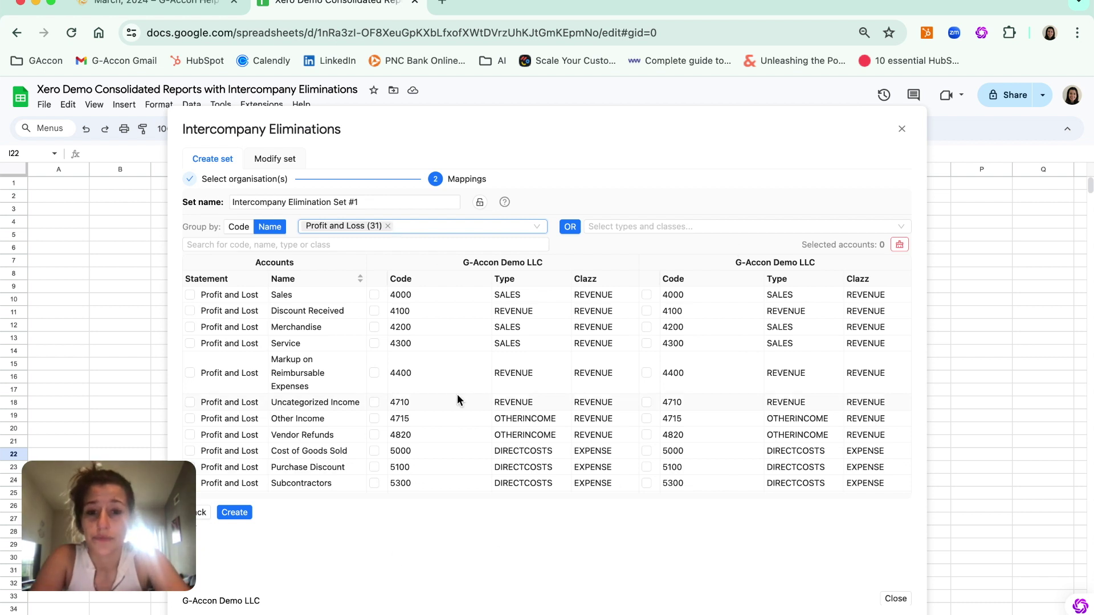
Set the statement filter back to All.
{"action": "left_click", "coordinate": [489, 226]}
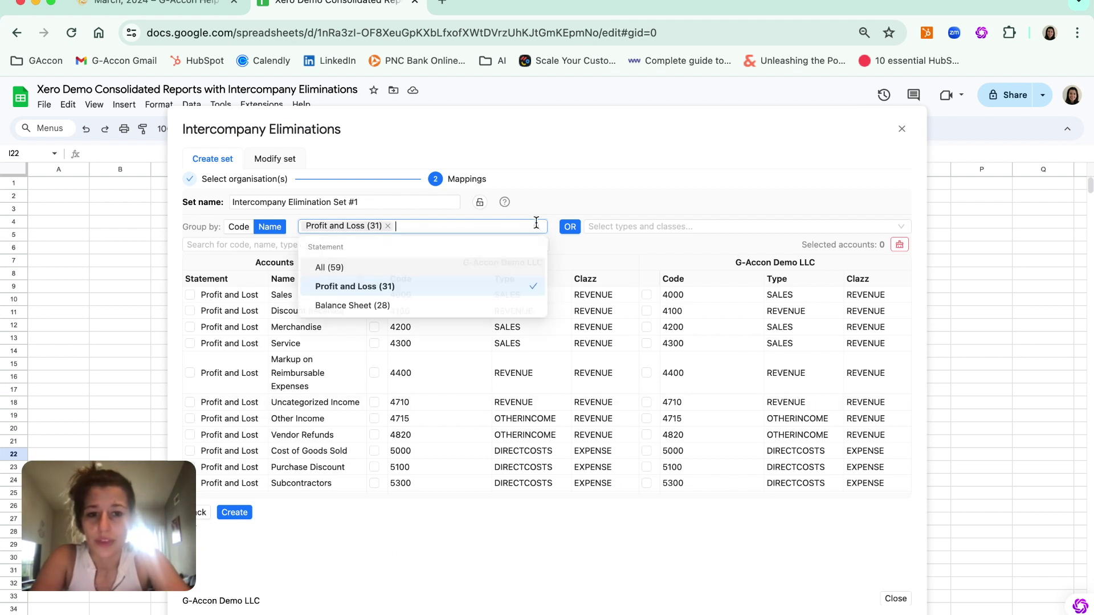
{"action": "left_click", "coordinate": [469, 264]}
{"action": "left_click", "coordinate": [599, 188]}
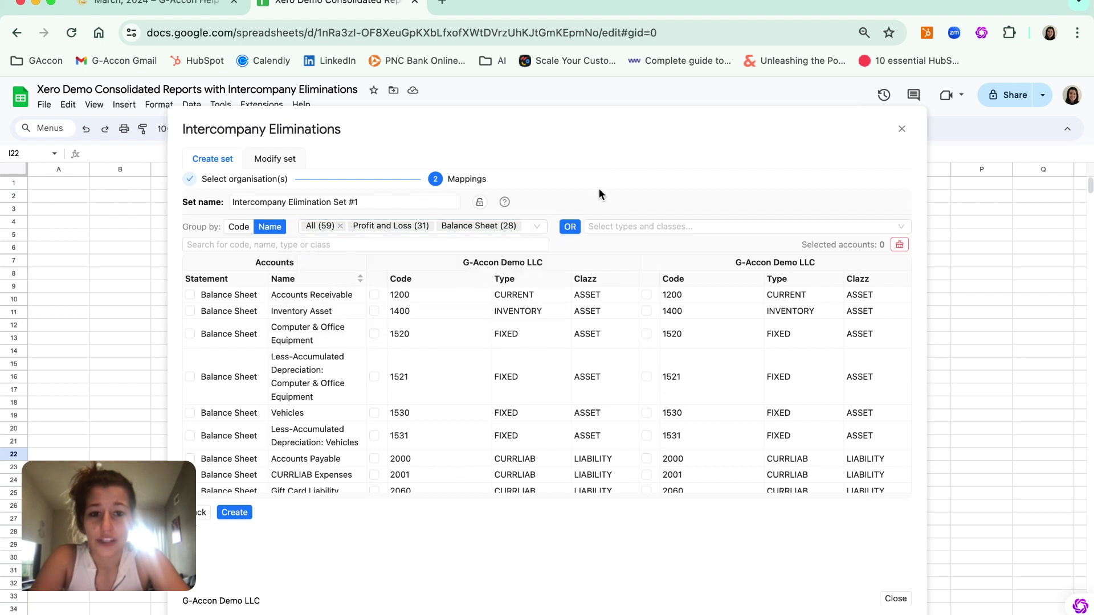
Filter the account list by the CURRENT type, and remove that type filter.
{"action": "left_click", "coordinate": [681, 227]}
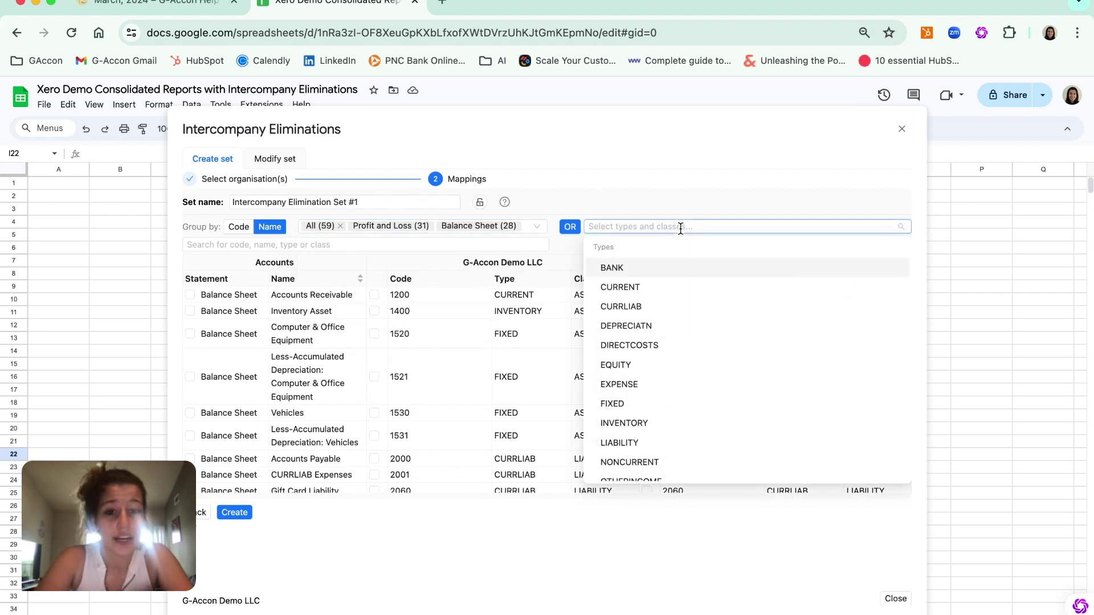
{"action": "left_click", "coordinate": [644, 443]}
{"action": "left_click", "coordinate": [644, 448]}
{"action": "left_click", "coordinate": [668, 272]}
{"action": "left_click", "coordinate": [660, 290]}
{"action": "left_click", "coordinate": [663, 271]}
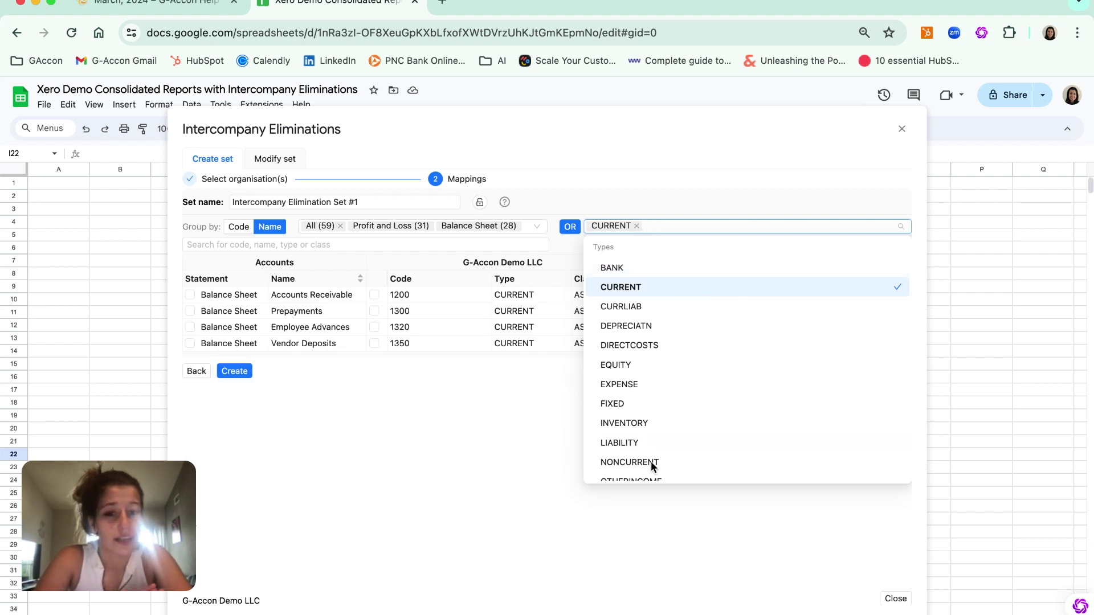
{"action": "left_click", "coordinate": [685, 189]}
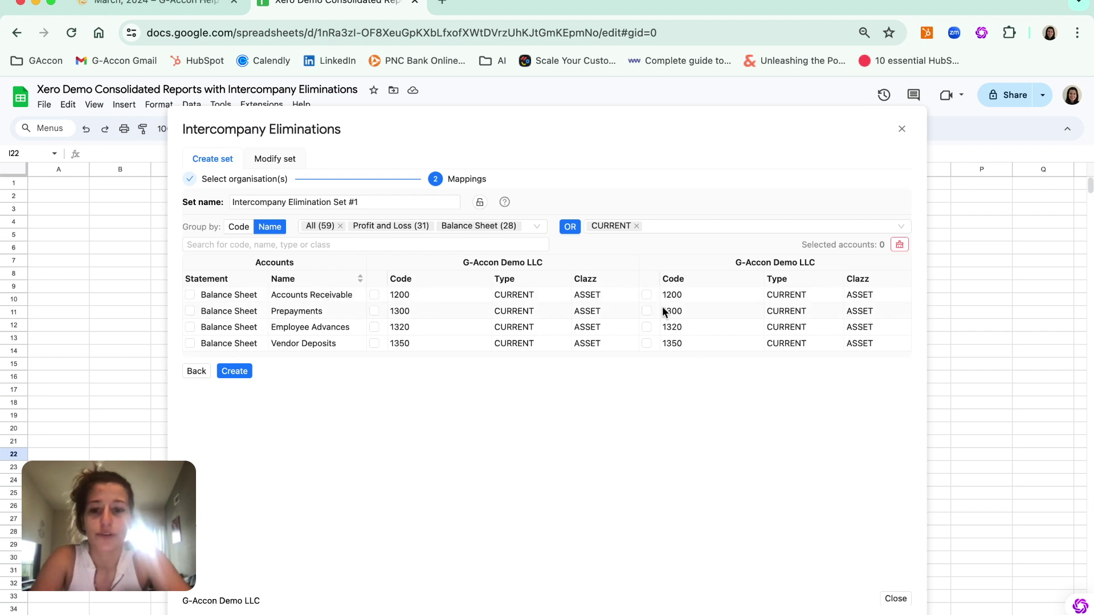
{"action": "left_click", "coordinate": [637, 226]}
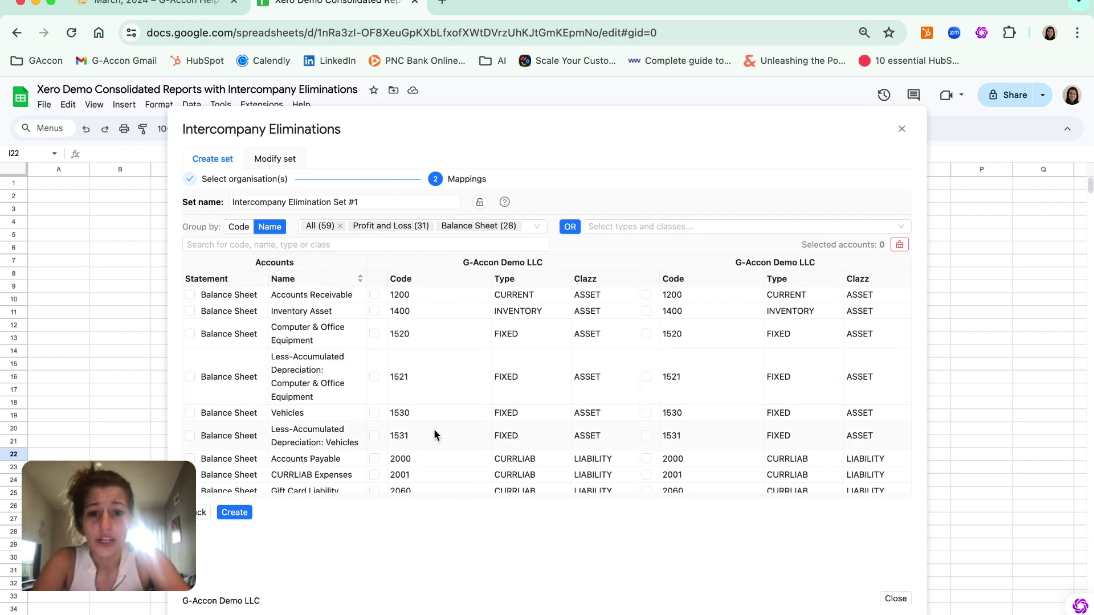
{"action": "scroll", "coordinate": [433, 429], "scroll_direction": "down", "scroll_amount": 2}
{"action": "scroll", "coordinate": [433, 429], "scroll_direction": "up", "scroll_amount": 2}
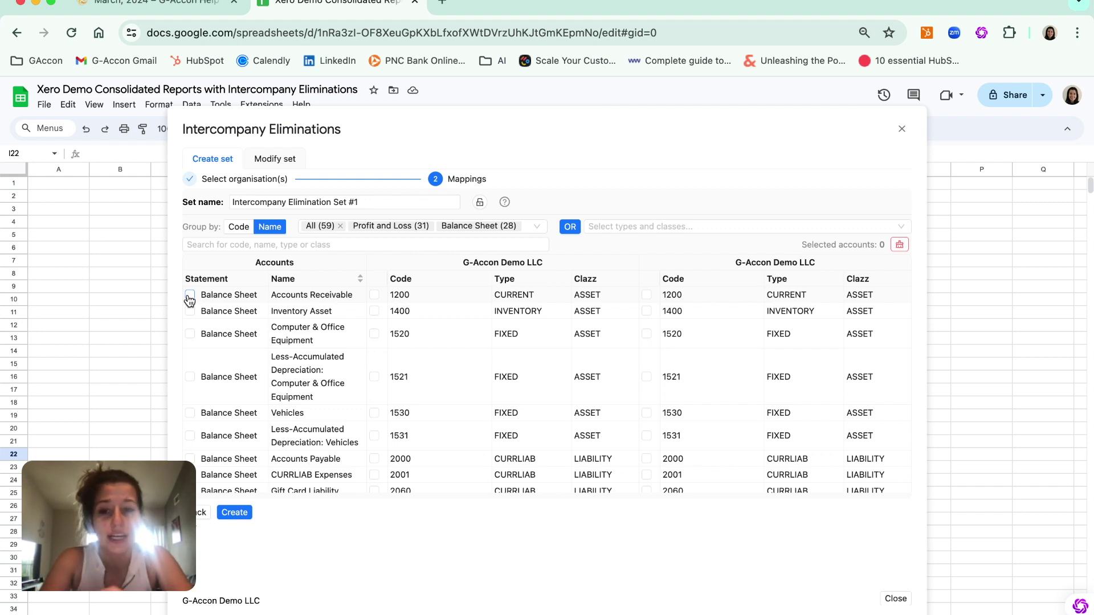
{"action": "scroll", "coordinate": [208, 359], "scroll_direction": "down", "scroll_amount": 1}
{"action": "scroll", "coordinate": [207, 357], "scroll_direction": "up", "scroll_amount": 1}
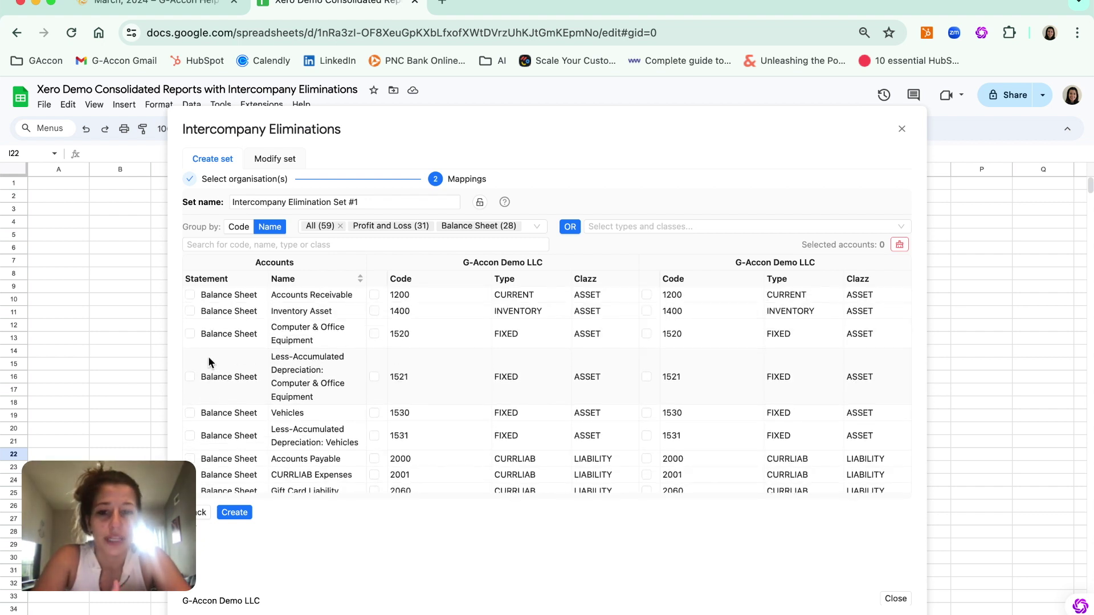
Select the Inventory Asset account for both organisations and remove that selection again.
{"action": "left_click", "coordinate": [190, 311]}
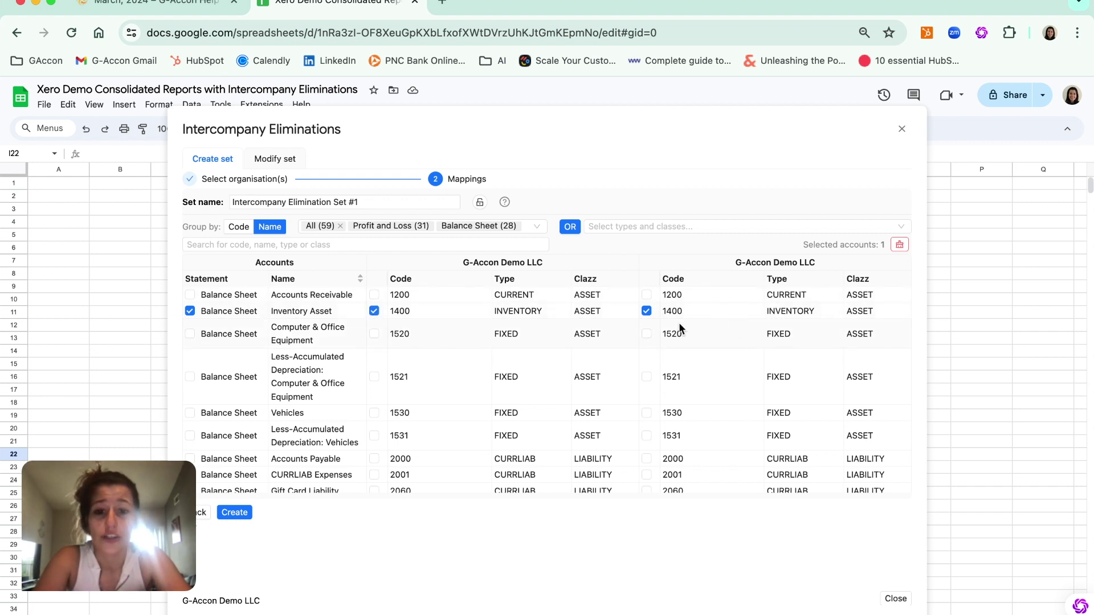
{"action": "left_click_drag", "start_coordinate": [457, 259], "coordinate": [567, 266]}
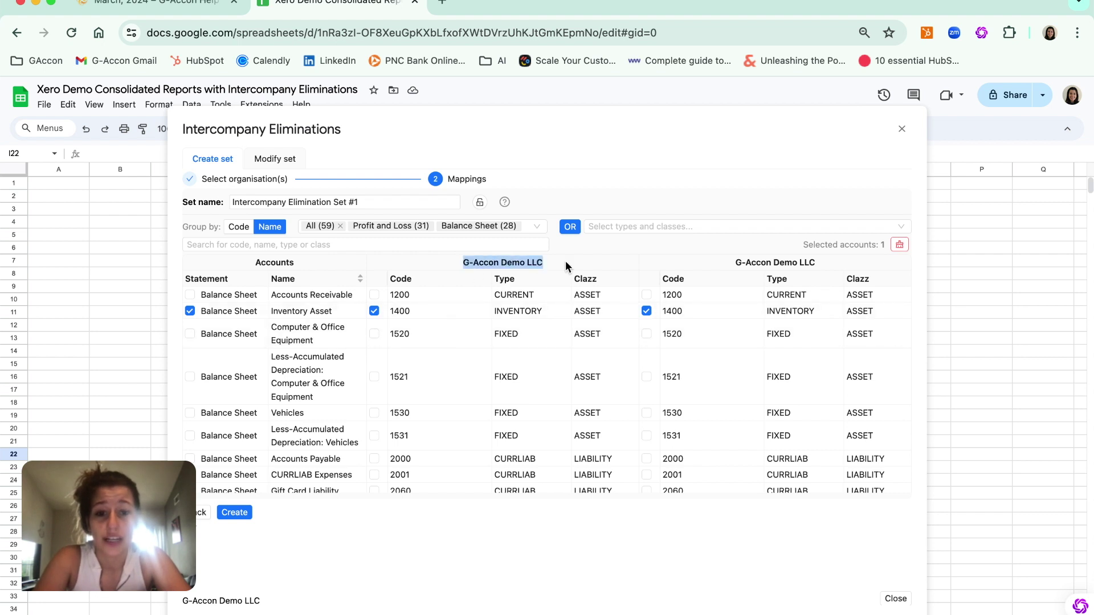
{"action": "left_click_drag", "start_coordinate": [721, 268], "coordinate": [845, 260]}
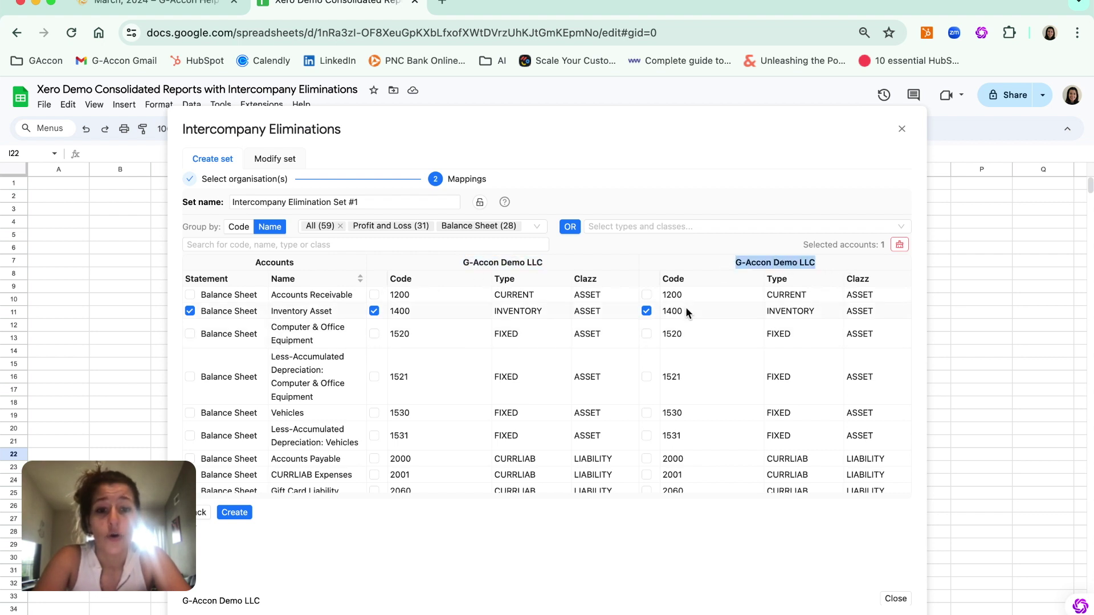
{"action": "left_click", "coordinate": [647, 311]}
{"action": "left_click", "coordinate": [645, 312]}
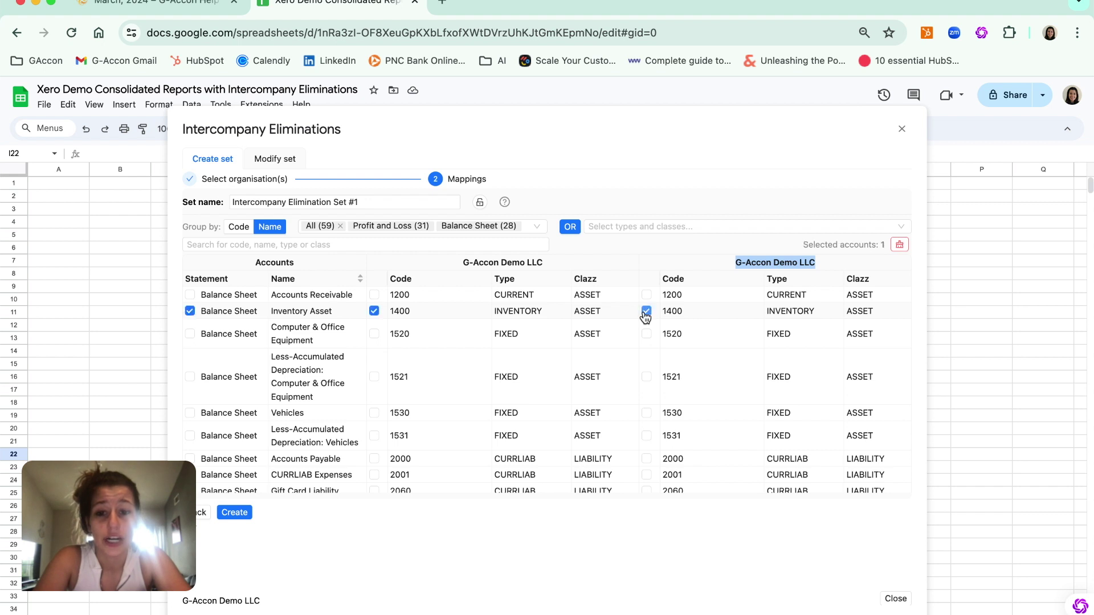
{"action": "left_click", "coordinate": [189, 312]}
Include the Computer & Office Equipment and Suspense balance sheet accounts of both organisations in the elimination set.
{"action": "left_click", "coordinate": [189, 334]}
{"action": "left_click", "coordinate": [375, 334]}
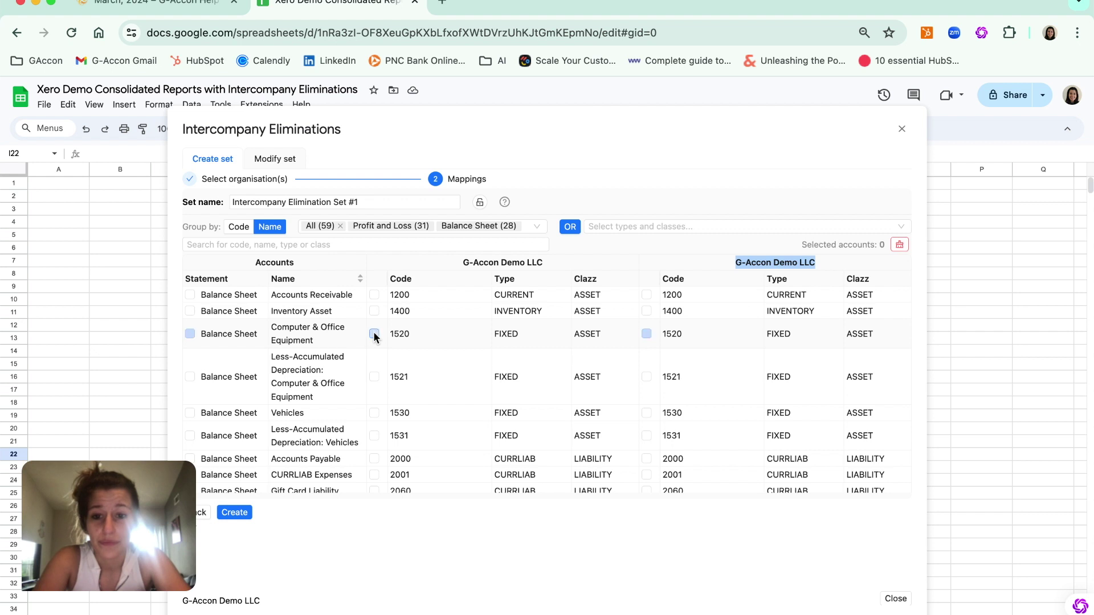
{"action": "left_click", "coordinate": [190, 334]}
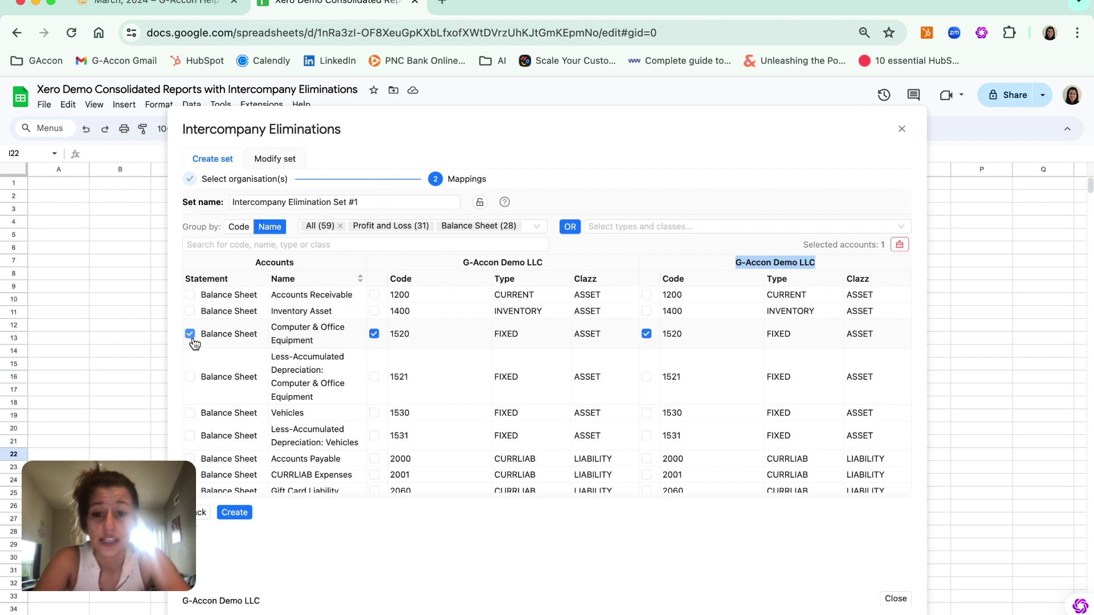
{"action": "scroll", "coordinate": [272, 373], "scroll_direction": "down", "scroll_amount": 3}
{"action": "scroll", "coordinate": [272, 374], "scroll_direction": "down", "scroll_amount": 2}
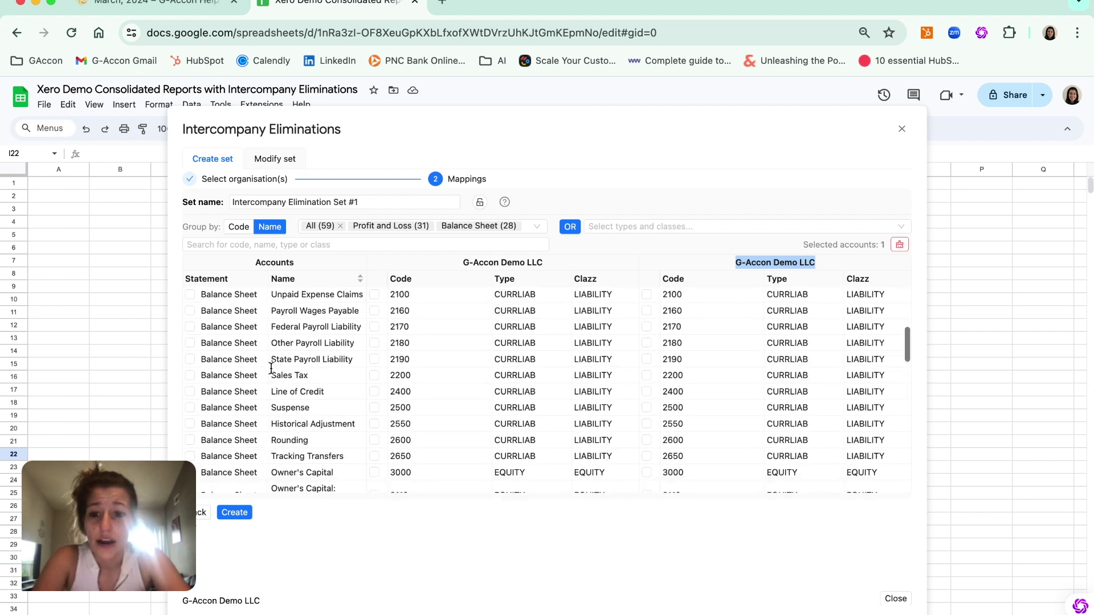
{"action": "scroll", "coordinate": [194, 381], "scroll_direction": "down", "scroll_amount": 1}
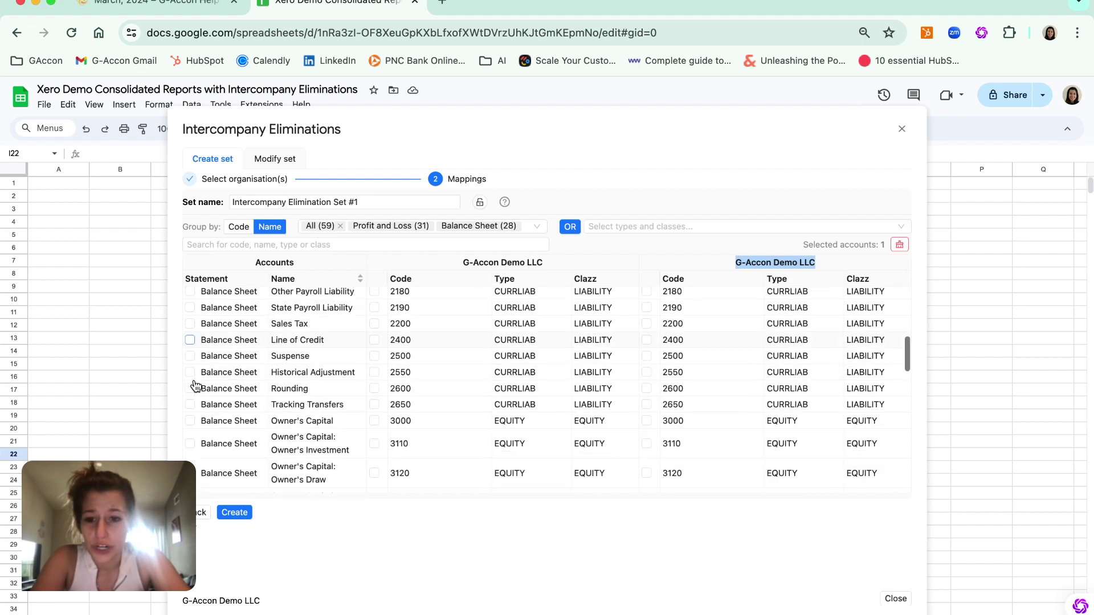
{"action": "left_click", "coordinate": [190, 376]}
Add the Subcontractors and Payroll Tax Expense accounts of both organisations, plus one more account near the end of the list.
{"action": "scroll", "coordinate": [259, 403], "scroll_direction": "down", "scroll_amount": 3}
{"action": "scroll", "coordinate": [259, 402], "scroll_direction": "down", "scroll_amount": 4}
{"action": "scroll", "coordinate": [258, 399], "scroll_direction": "up", "scroll_amount": 2}
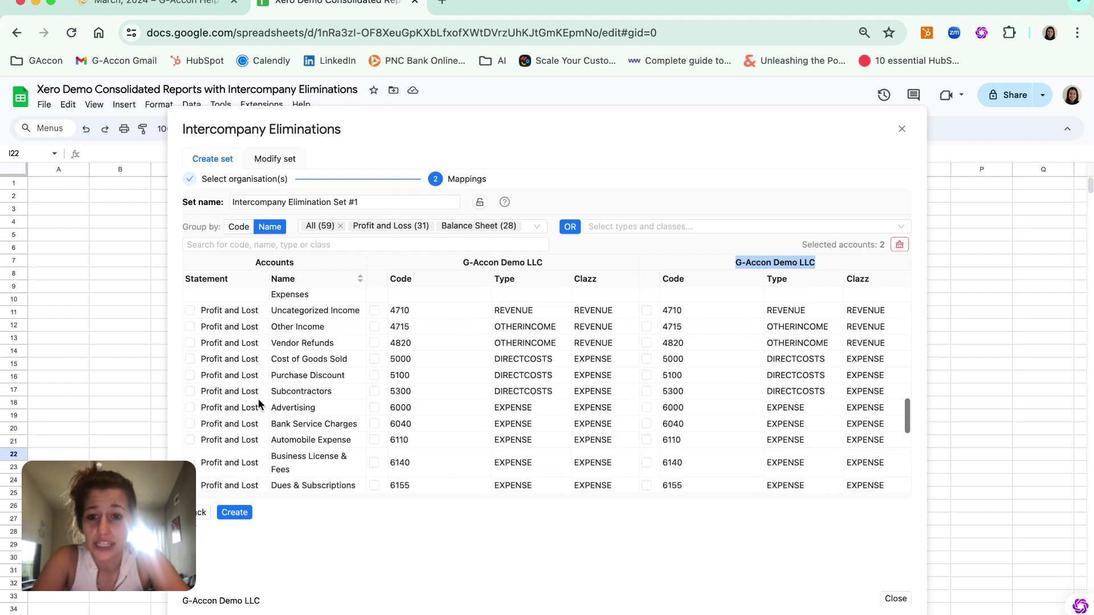
{"action": "left_click", "coordinate": [190, 403]}
{"action": "scroll", "coordinate": [192, 409], "scroll_direction": "down", "scroll_amount": 5}
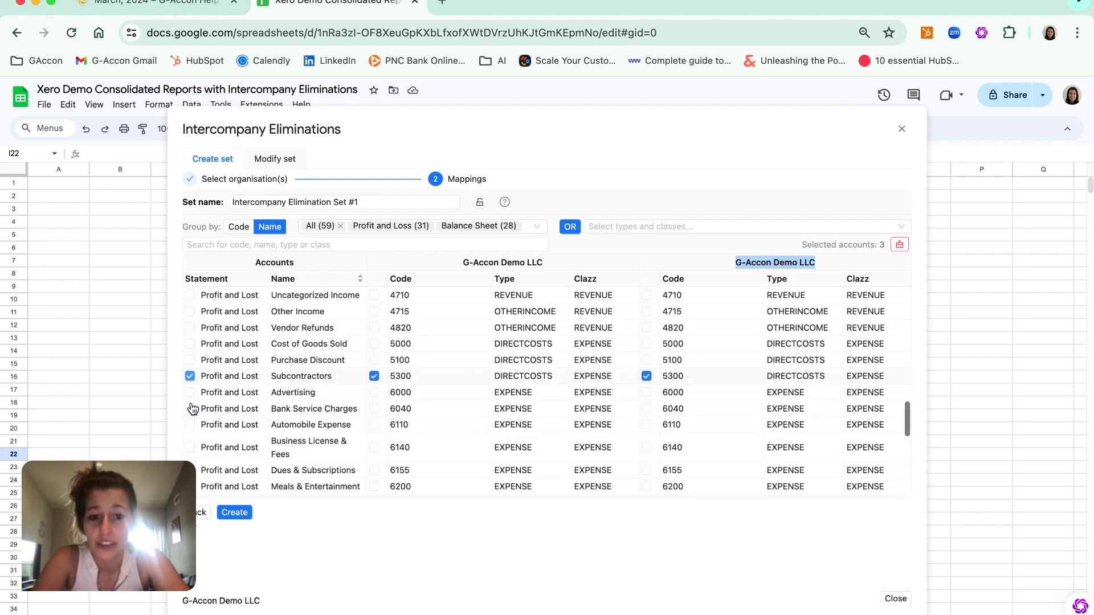
{"action": "left_click", "coordinate": [190, 373]}
{"action": "scroll", "coordinate": [226, 392], "scroll_direction": "down", "scroll_amount": 3}
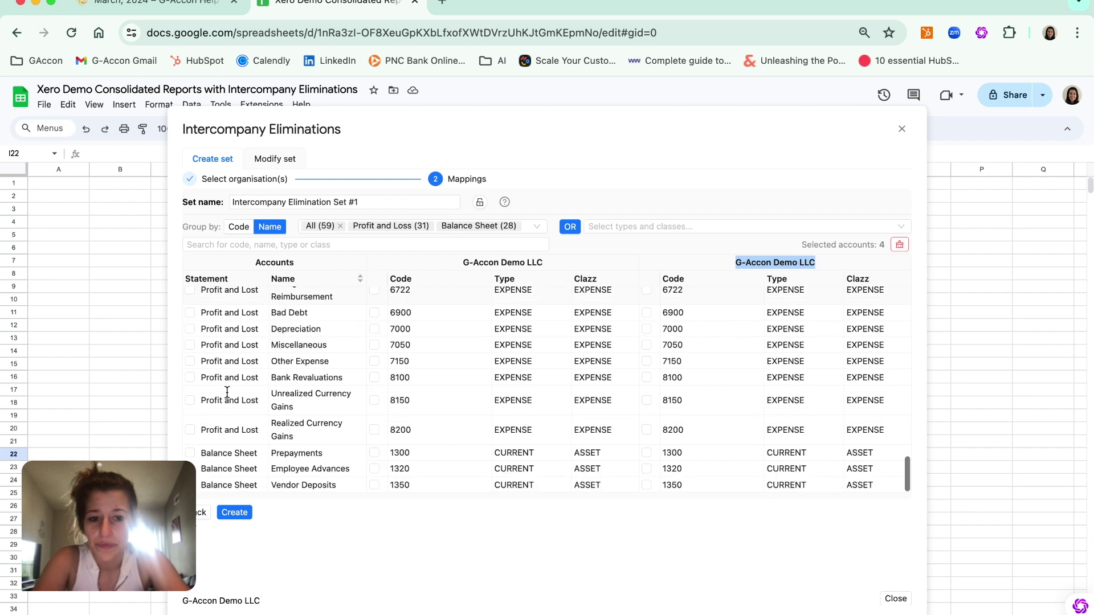
{"action": "left_click", "coordinate": [190, 430]}
{"action": "scroll", "coordinate": [316, 432], "scroll_direction": "up", "scroll_amount": 15}
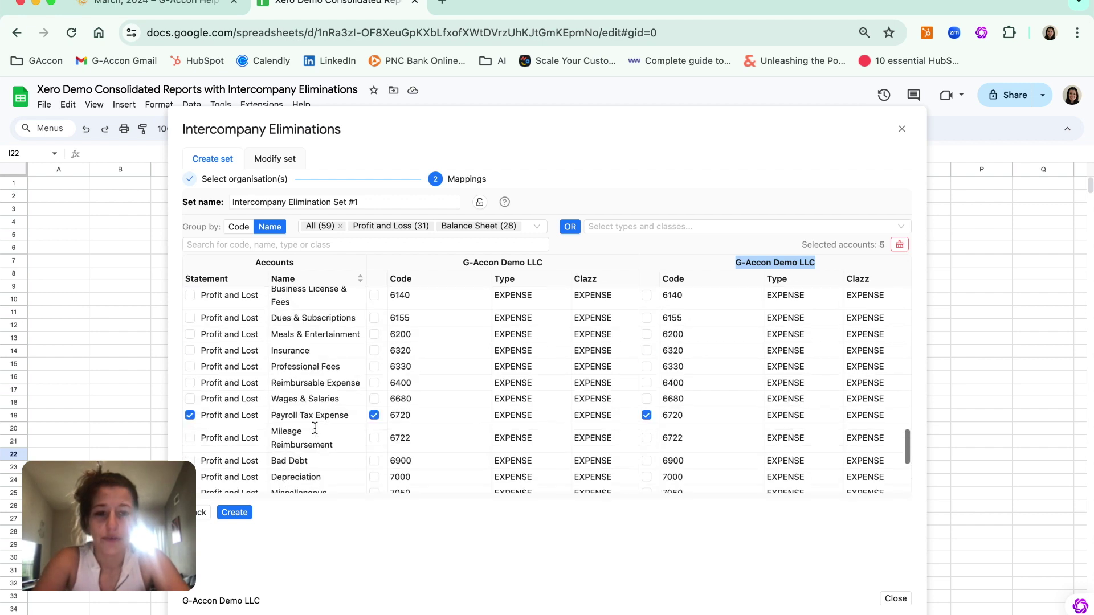
Create the elimination set from the selected accounts and open the list of existing sets for modification.
{"action": "left_click", "coordinate": [667, 192]}
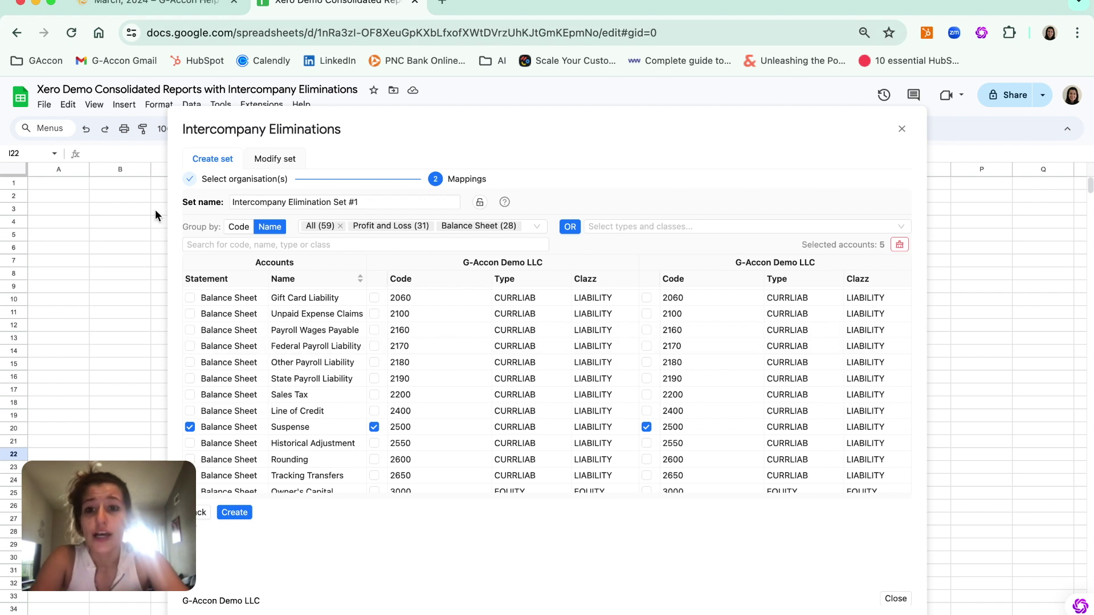
{"action": "left_click", "coordinate": [235, 514]}
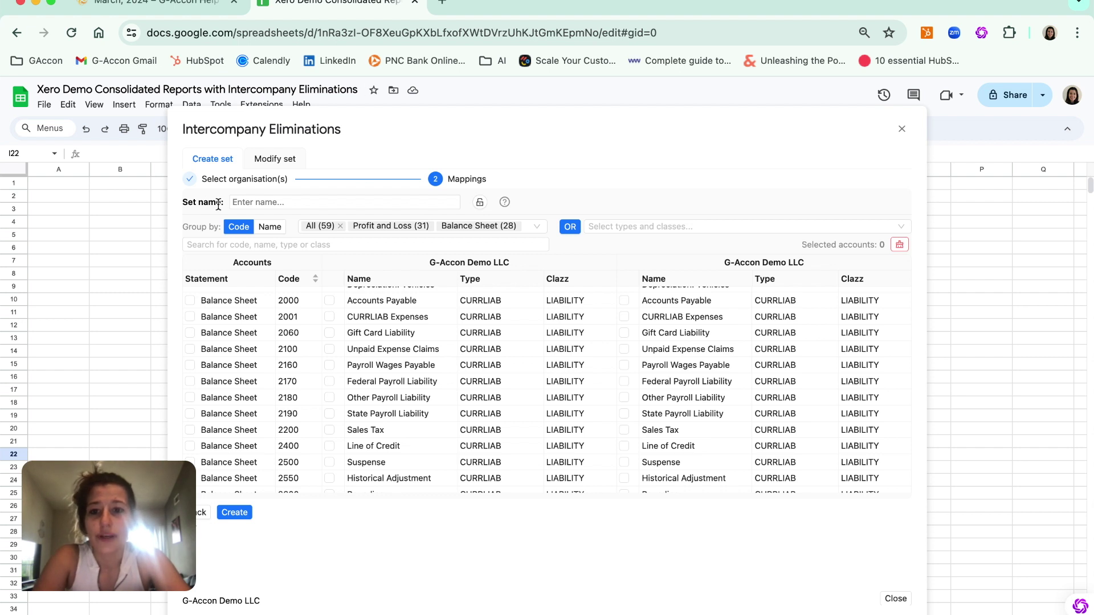
{"action": "left_click", "coordinate": [284, 165]}
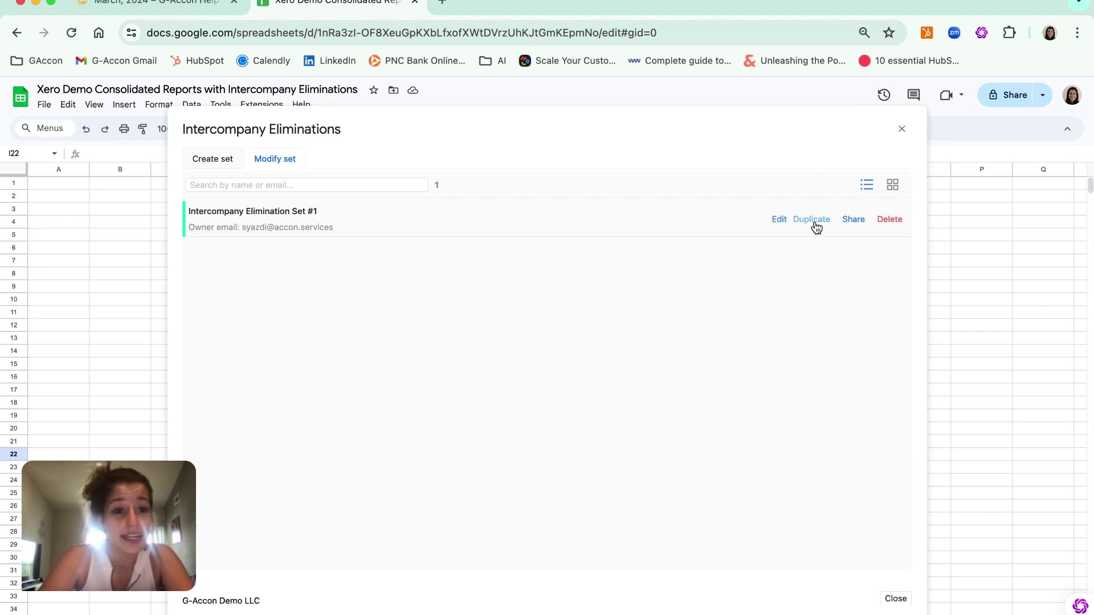
Share Intercompany Elimination Set #1 with everyone and dismiss the sharing options.
{"action": "left_click", "coordinate": [859, 224]}
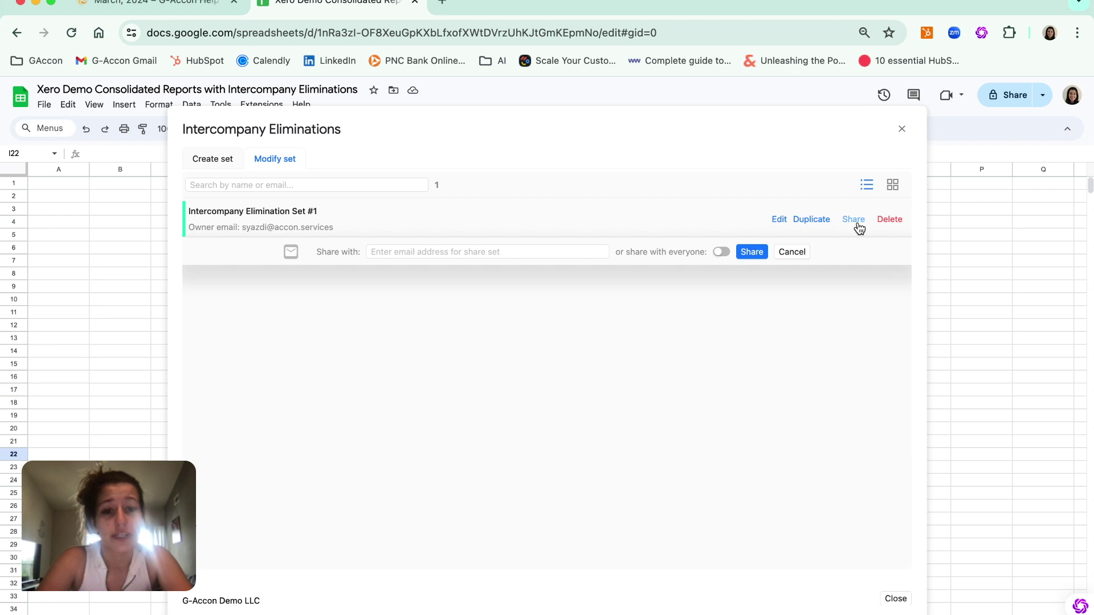
{"action": "left_click", "coordinate": [460, 251]}
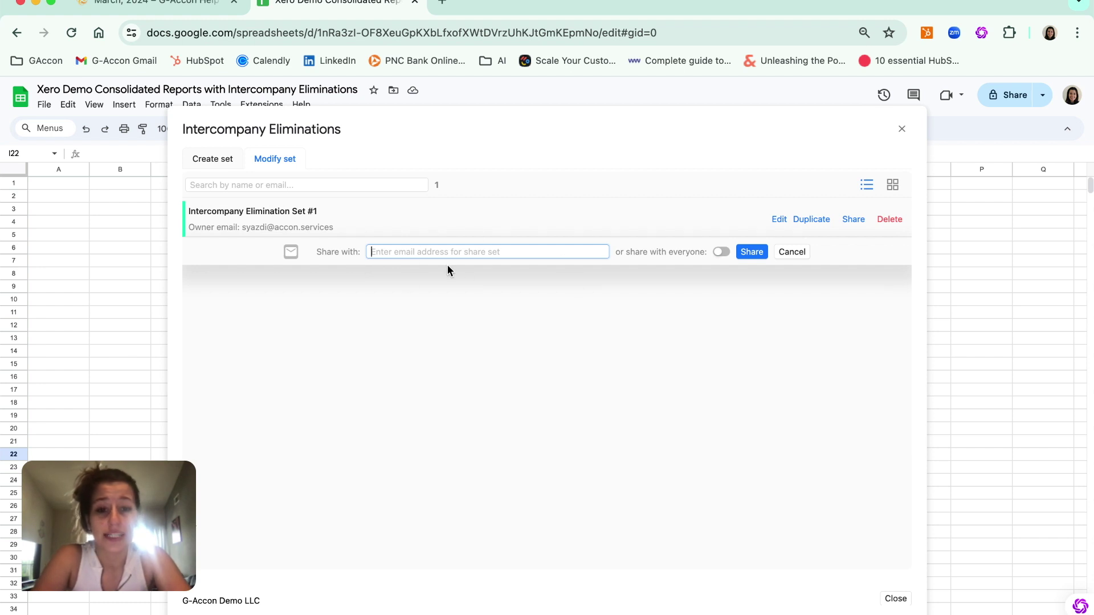
{"action": "left_click", "coordinate": [721, 252]}
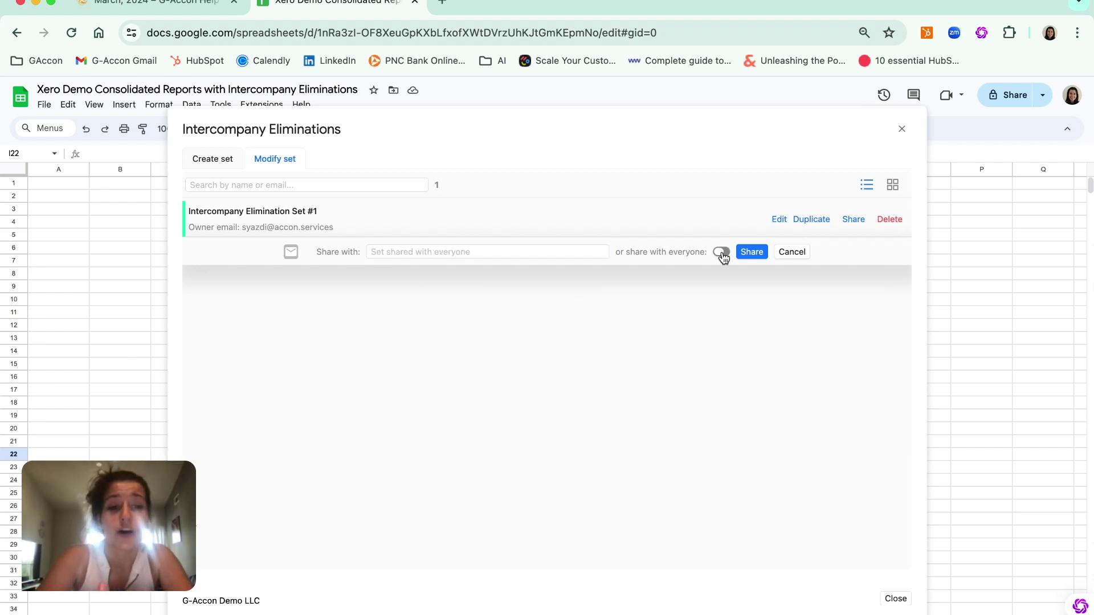
{"action": "left_click", "coordinate": [753, 253]}
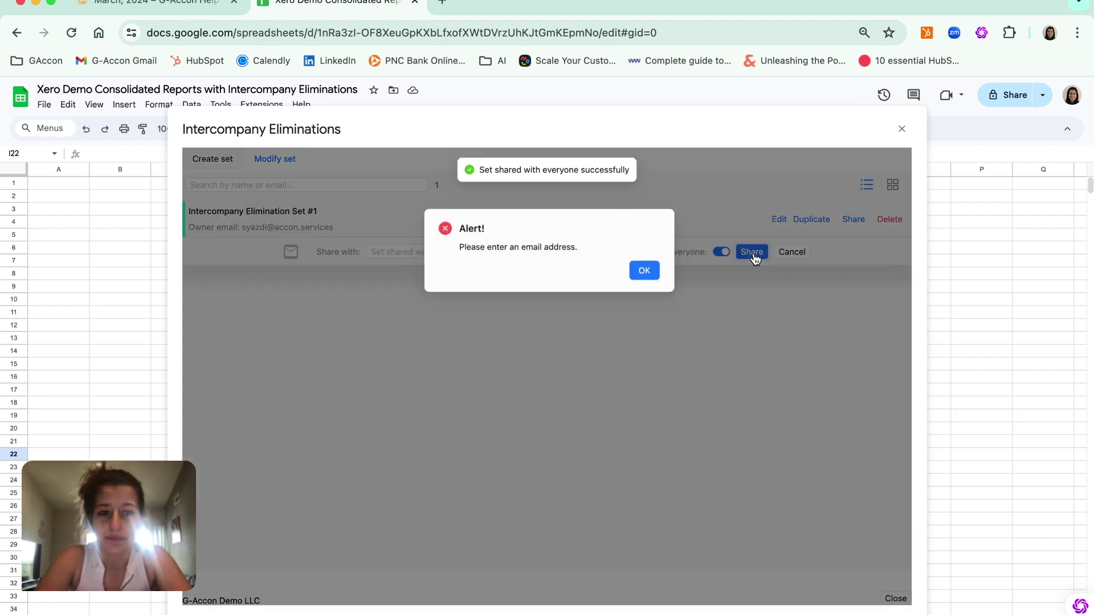
{"action": "left_click", "coordinate": [654, 272]}
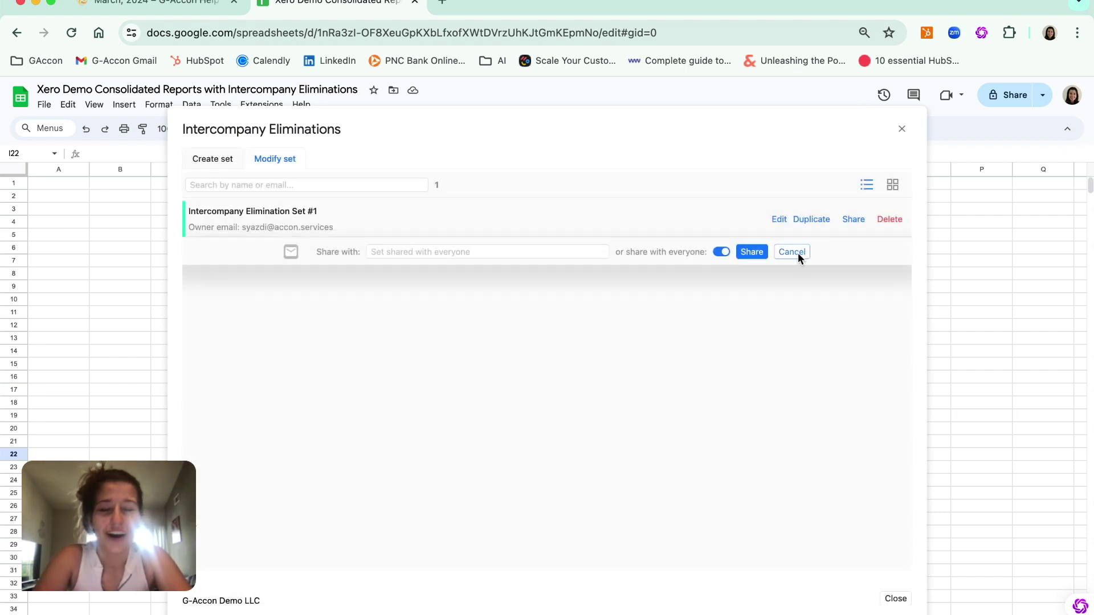
{"action": "left_click", "coordinate": [797, 252]}
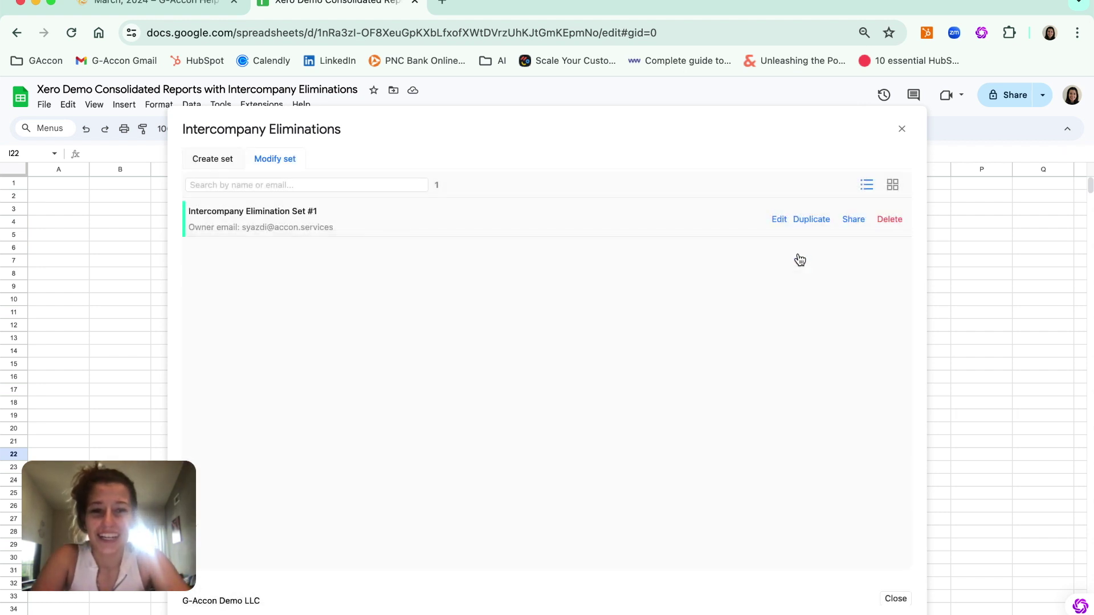
Close the Intercompany Eliminations window and start a new consolidated report template with G-Accon for XERO.
{"action": "left_click", "coordinate": [903, 131]}
{"action": "left_click", "coordinate": [261, 104]}
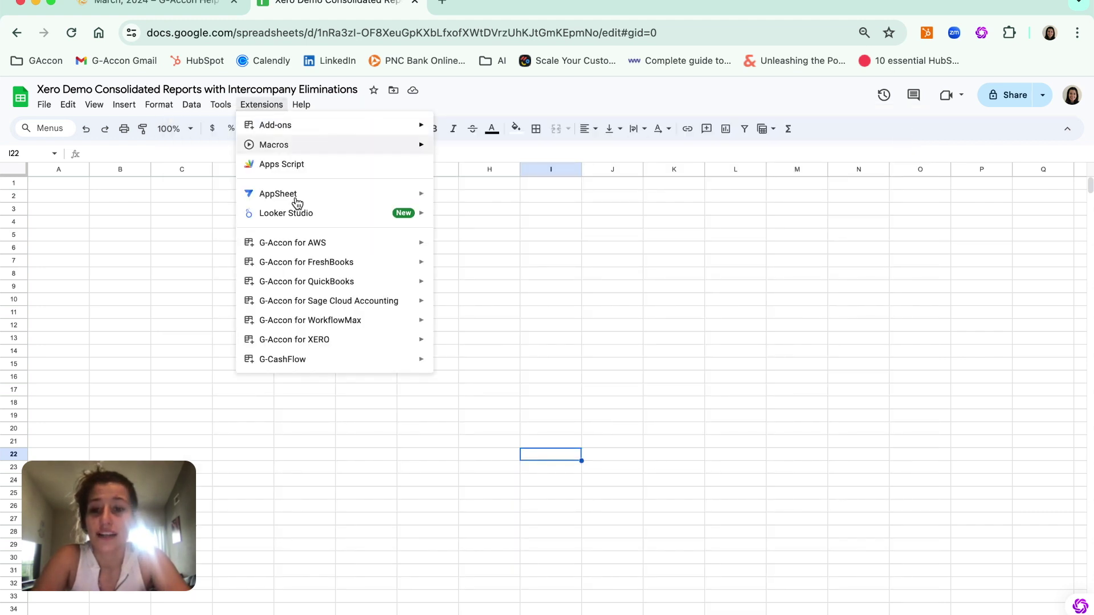
{"action": "mouse_move", "coordinate": [325, 344]}
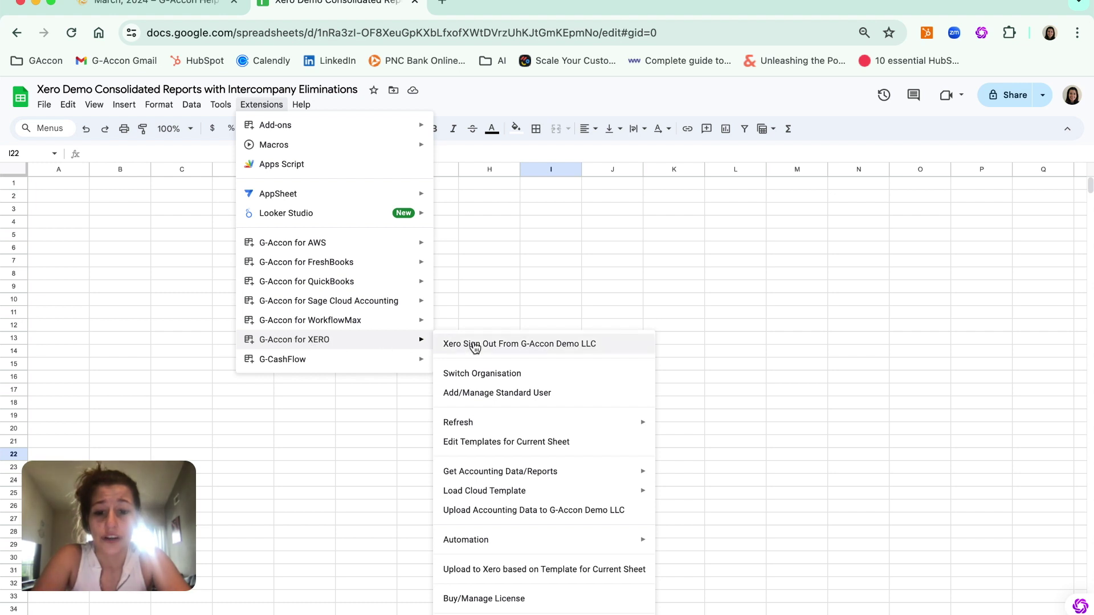
{"action": "mouse_move", "coordinate": [468, 478]}
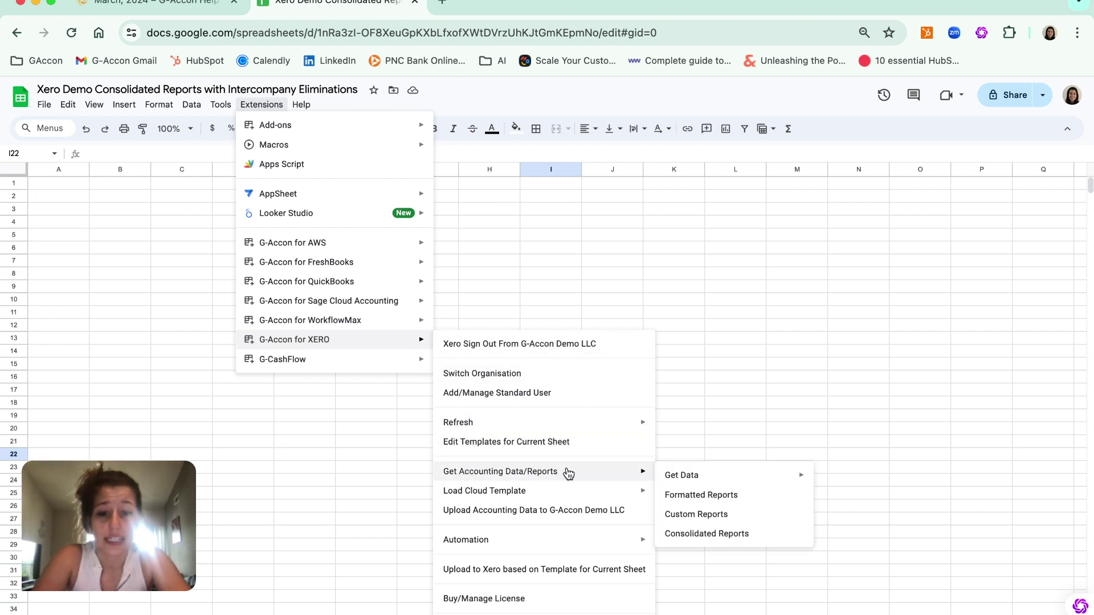
{"action": "left_click", "coordinate": [684, 534]}
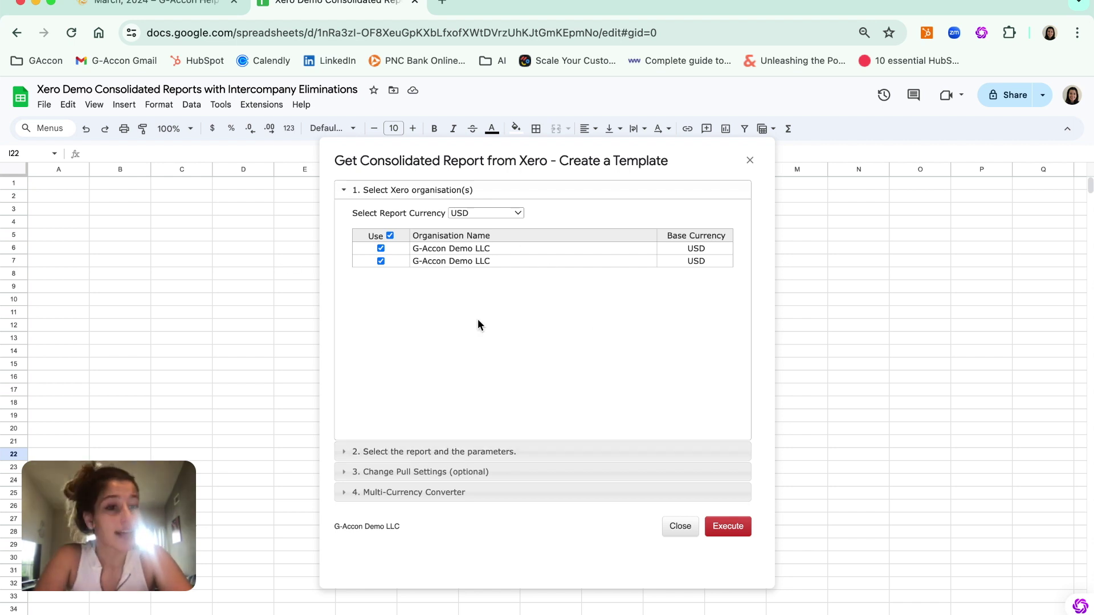
Choose Balance Sheet Intercompany Eliminations as the report for the consolidated template.
{"action": "left_click", "coordinate": [425, 458]}
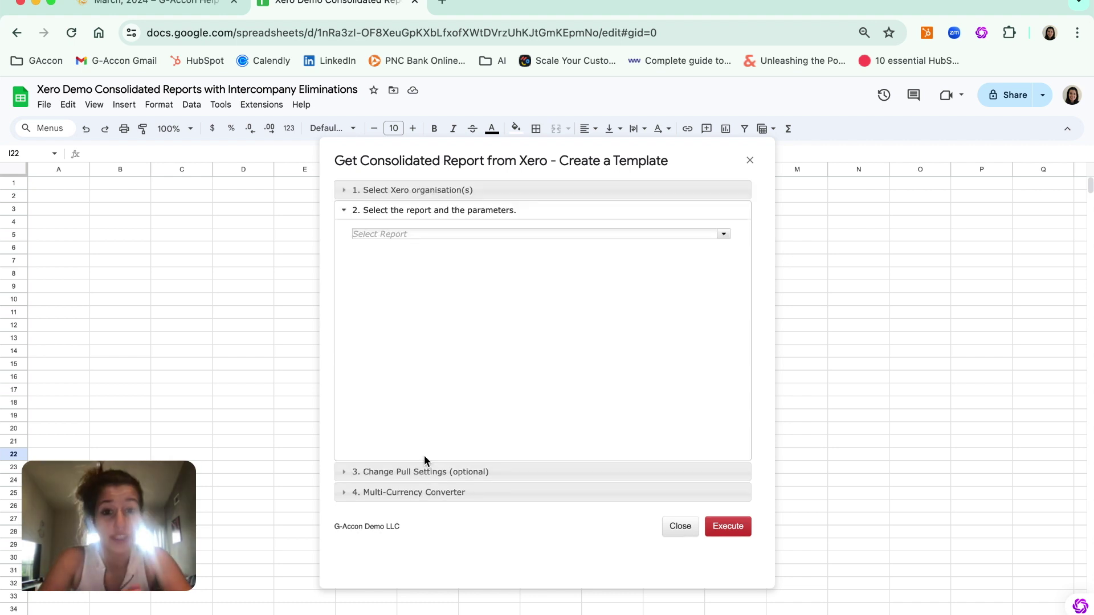
{"action": "left_click", "coordinate": [726, 235]}
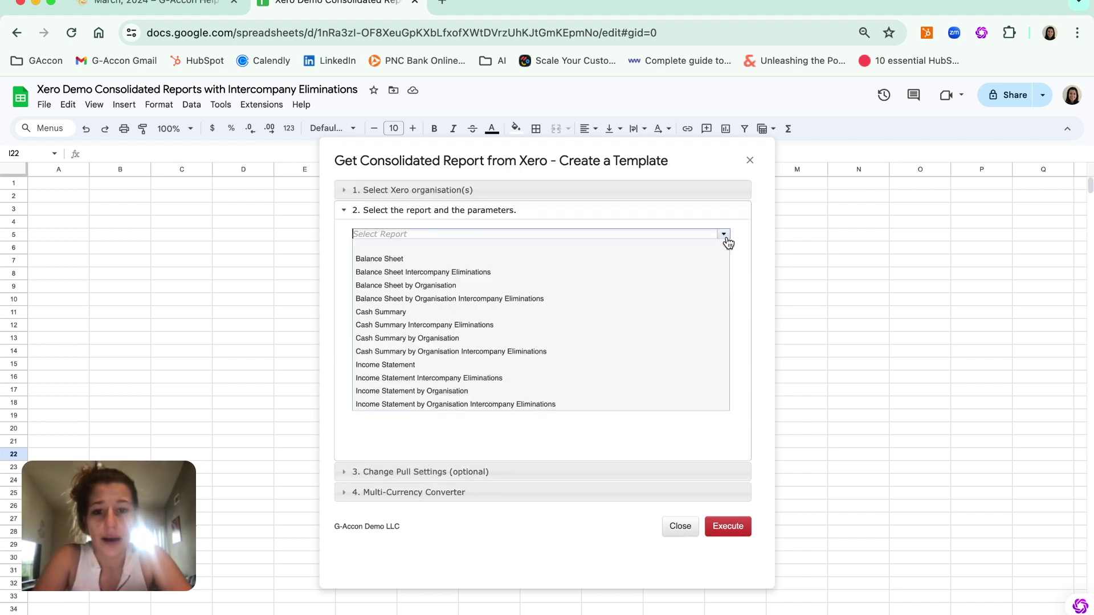
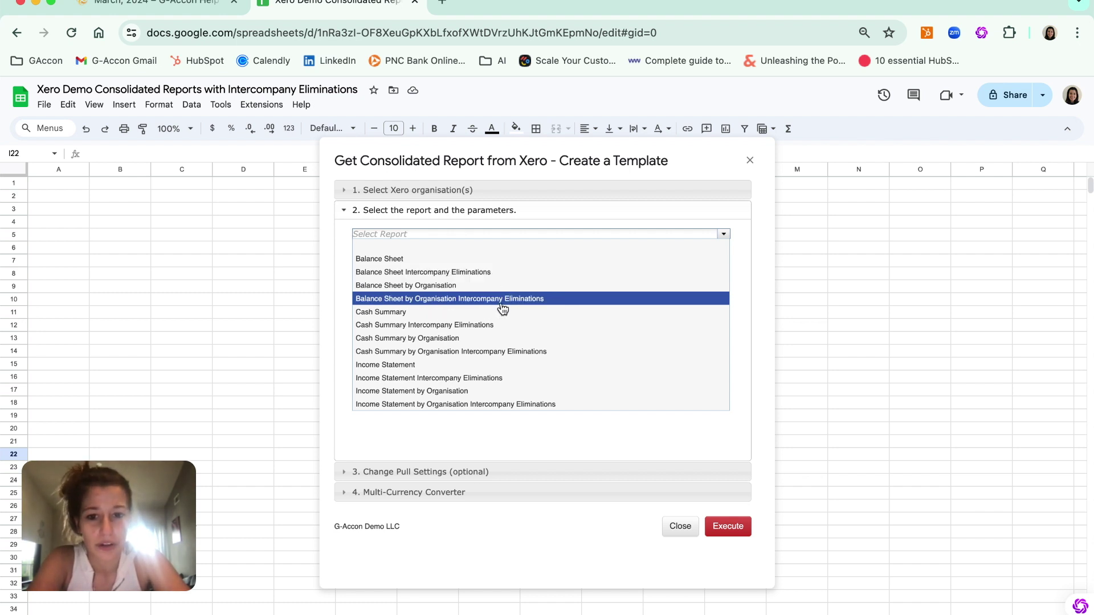
{"action": "left_click", "coordinate": [488, 274]}
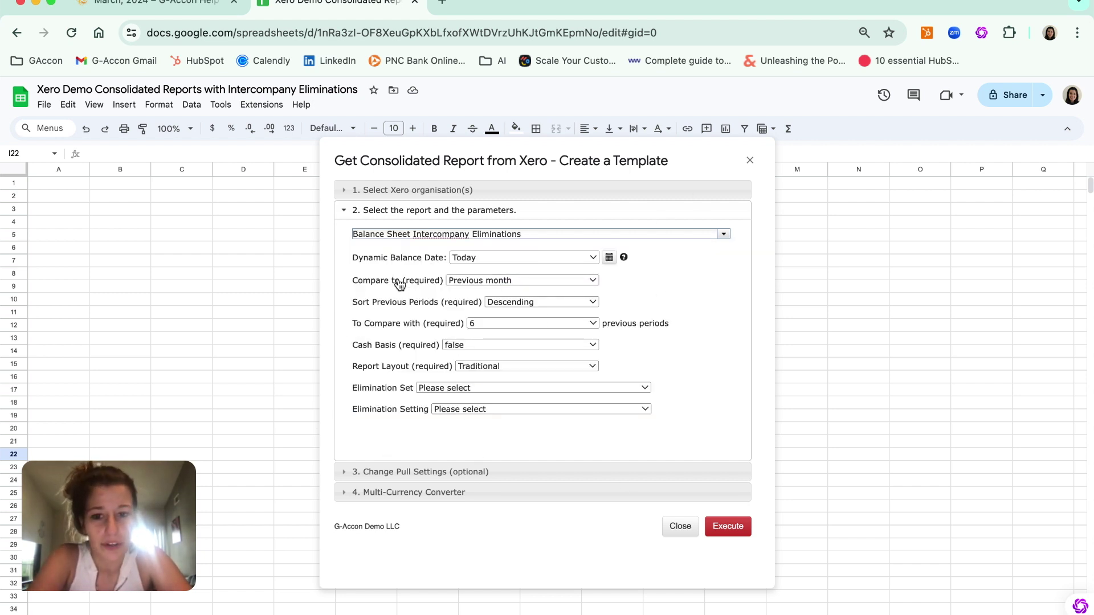
Set the report's Dynamic Balance Date to End of Last Quarter.
{"action": "left_click_drag", "start_coordinate": [352, 257], "coordinate": [450, 258]}
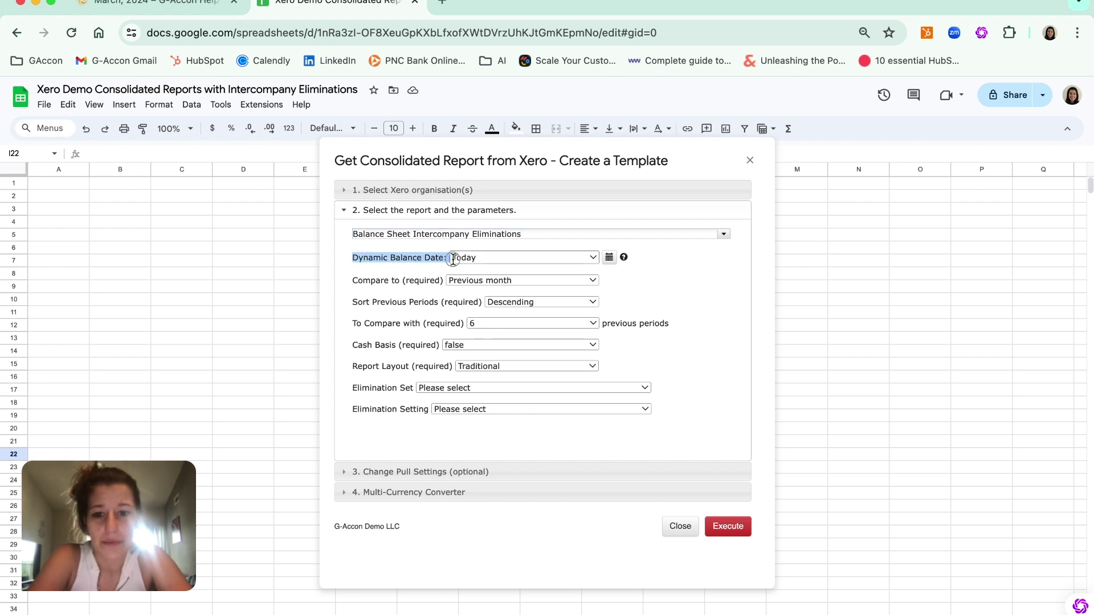
{"action": "left_click", "coordinate": [442, 258]}
{"action": "left_click", "coordinate": [501, 258]}
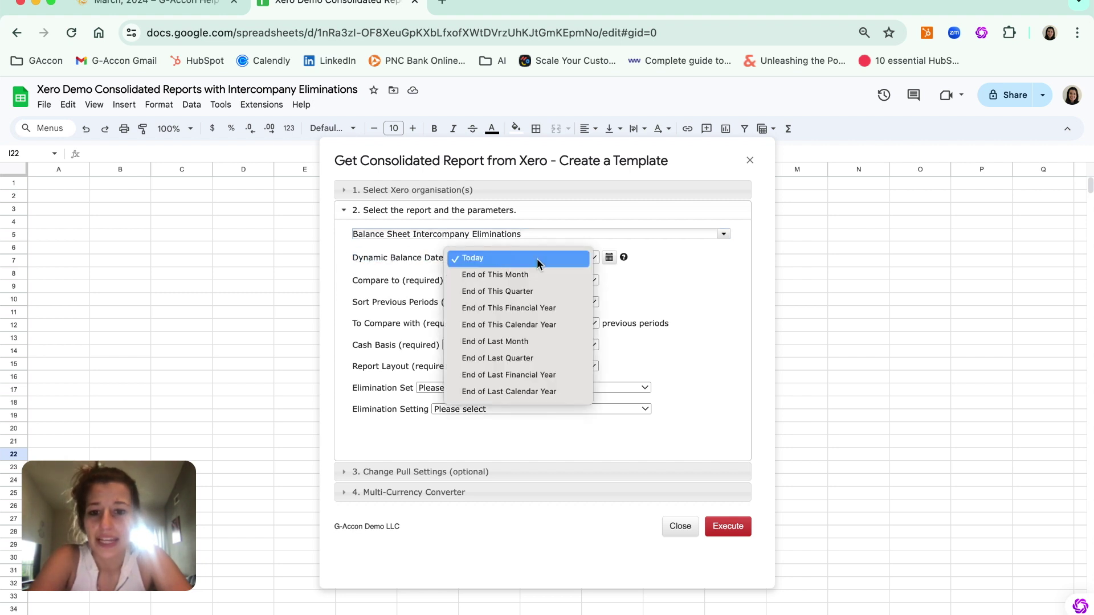
{"action": "left_click", "coordinate": [502, 359]}
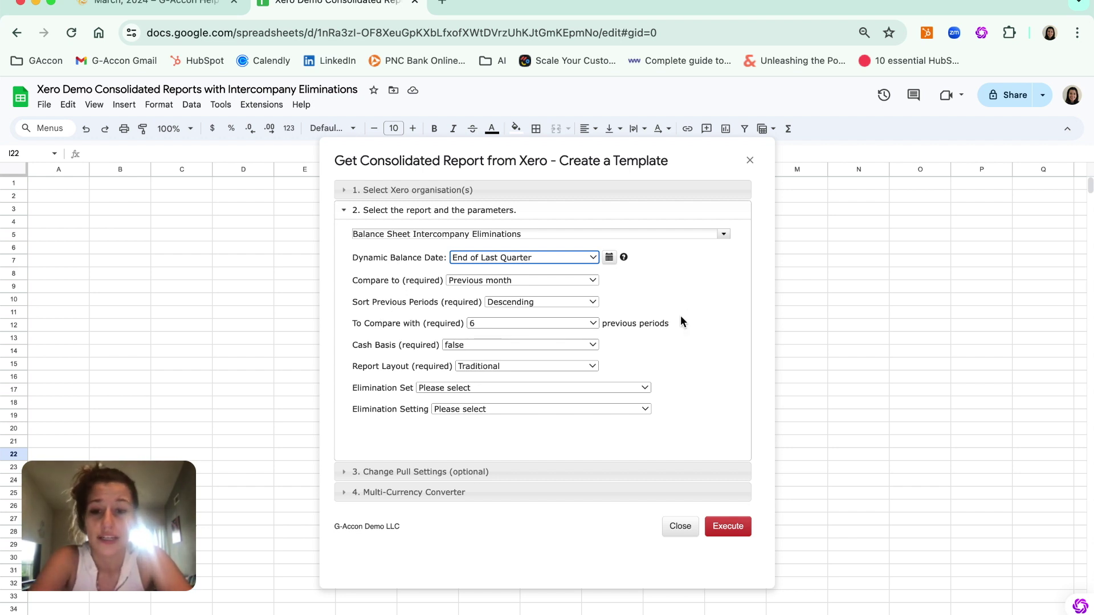
Set the report's Elimination Set to Intercompany Elimination Set #1.
{"action": "left_click", "coordinate": [439, 388]}
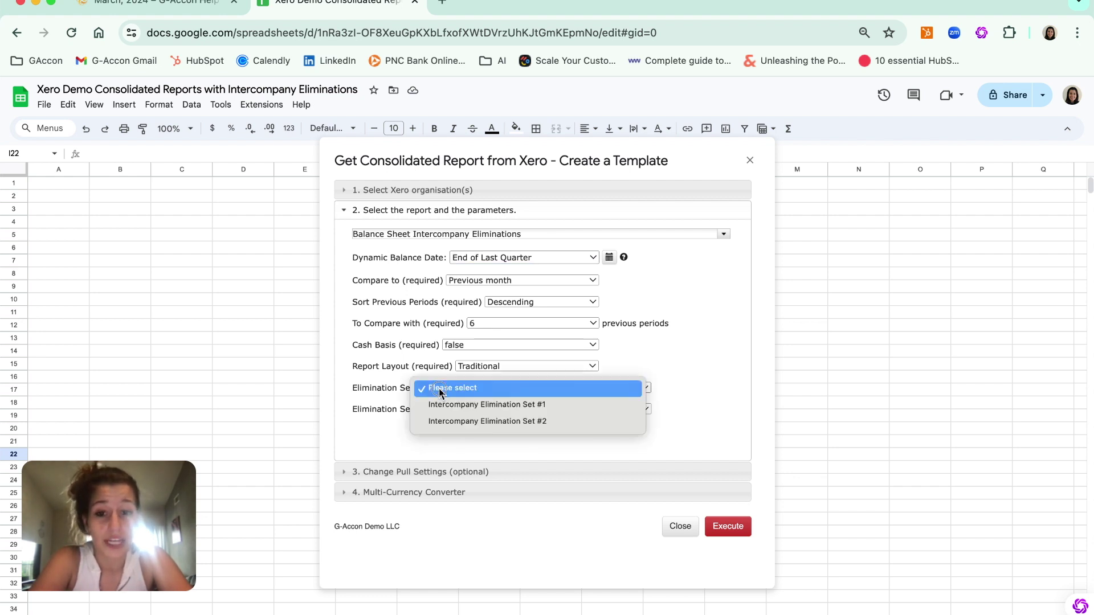
{"action": "left_click", "coordinate": [465, 408]}
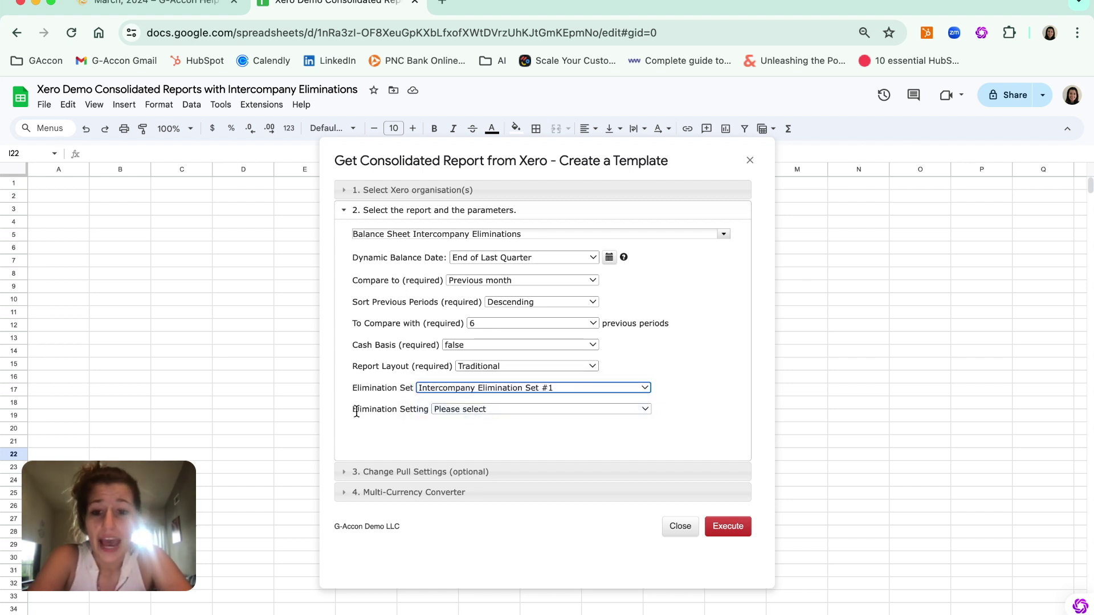
{"action": "left_click_drag", "start_coordinate": [349, 410], "coordinate": [428, 410]}
{"action": "left_click", "coordinate": [422, 410]}
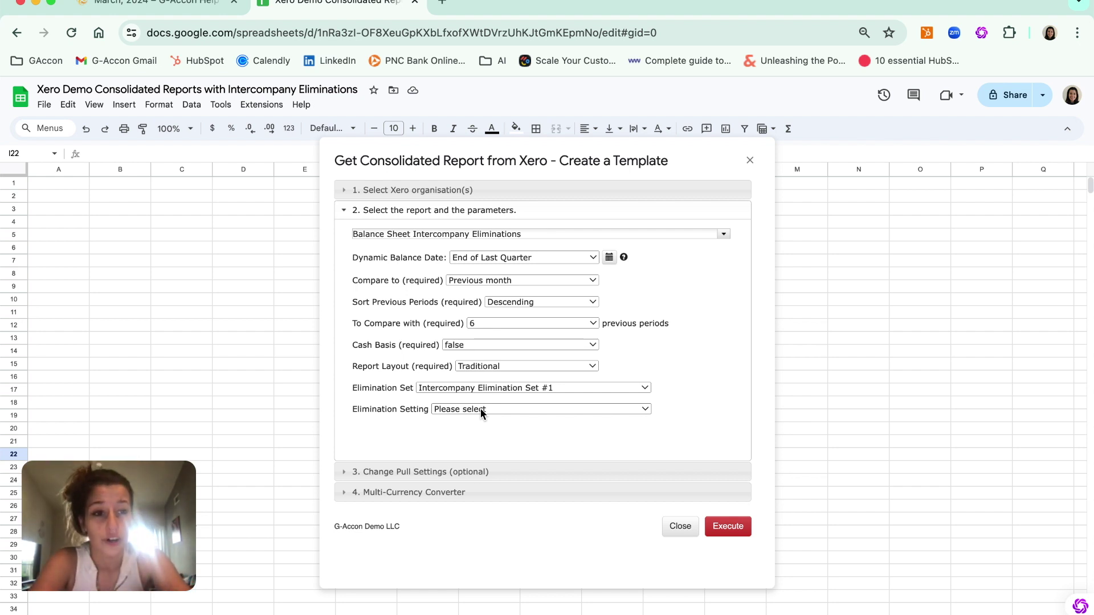
Set the report's Elimination Setting to Exclude Eliminated Transactions (Separate column) and generate the consolidated Balance Sheet.
{"action": "left_click", "coordinate": [480, 409]}
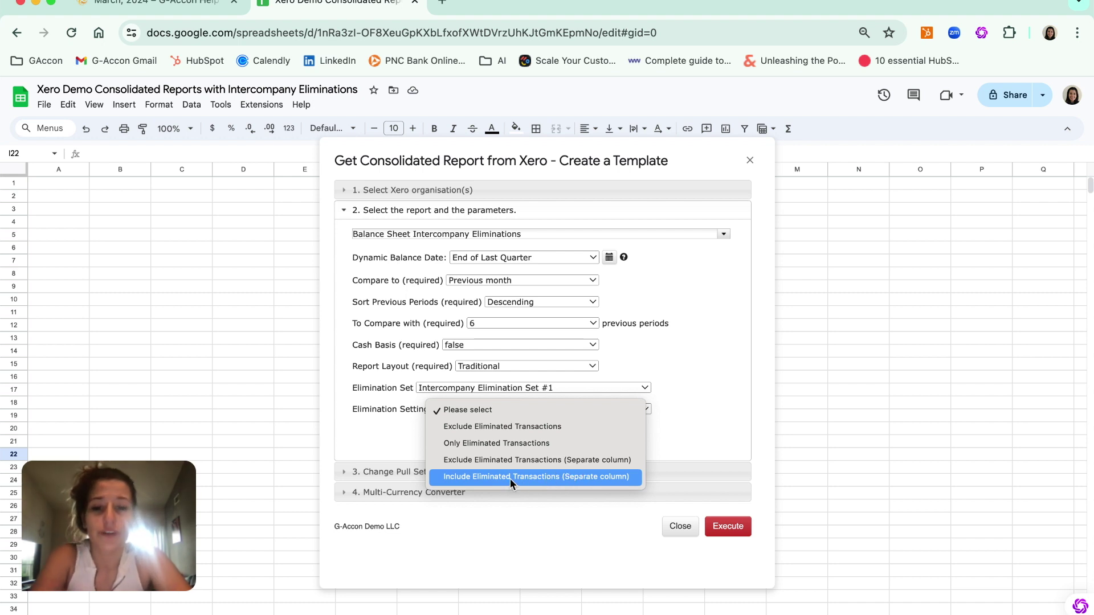
{"action": "left_click", "coordinate": [540, 462]}
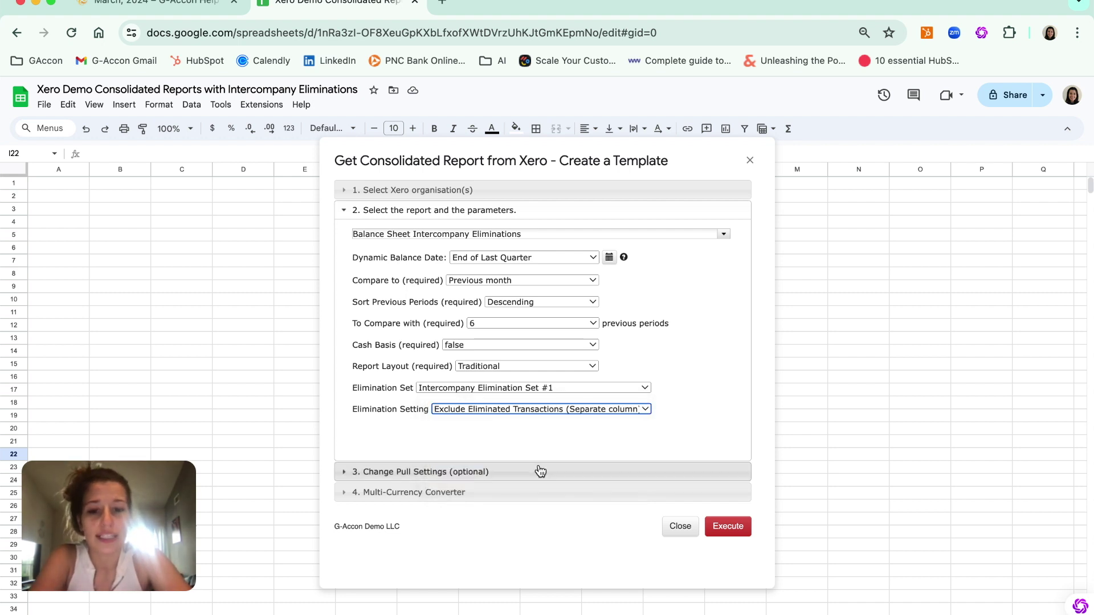
{"action": "left_click", "coordinate": [477, 409]}
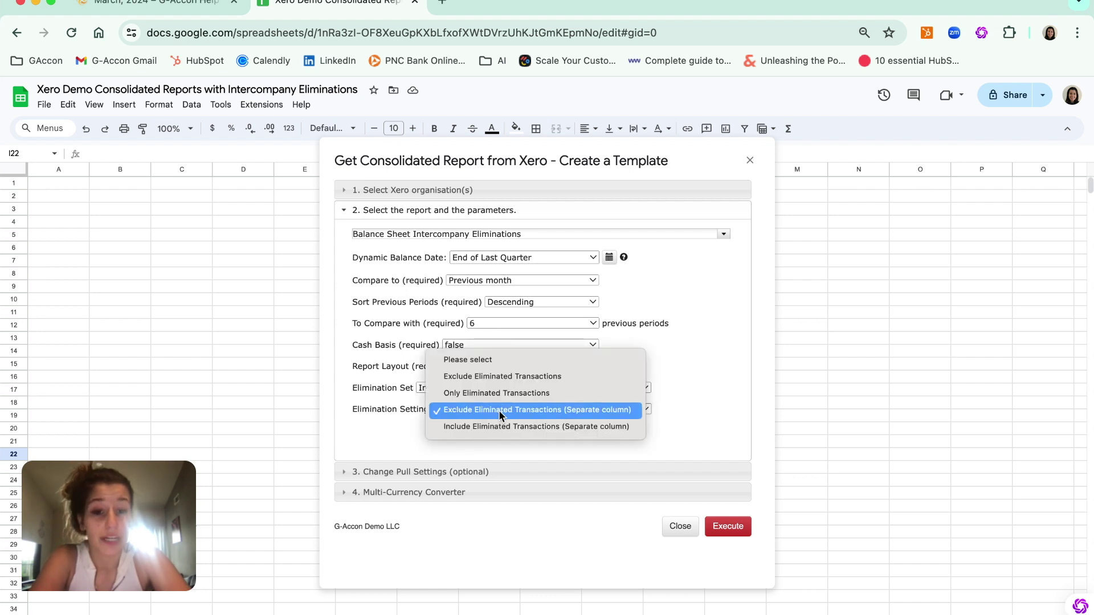
{"action": "left_click", "coordinate": [498, 410]}
{"action": "left_click", "coordinate": [474, 473]}
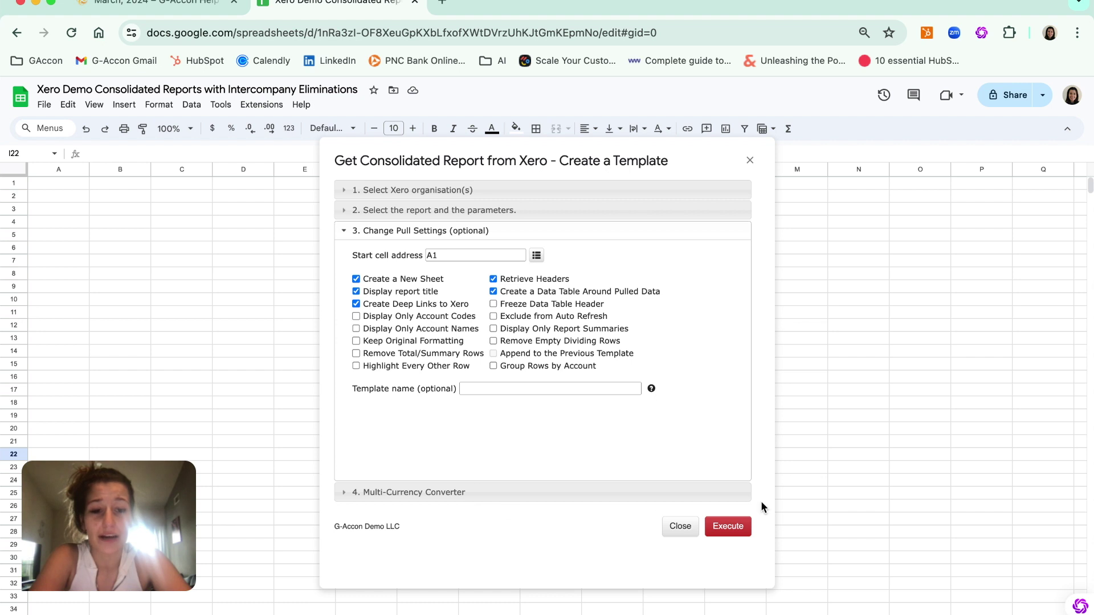
{"action": "left_click", "coordinate": [736, 530]}
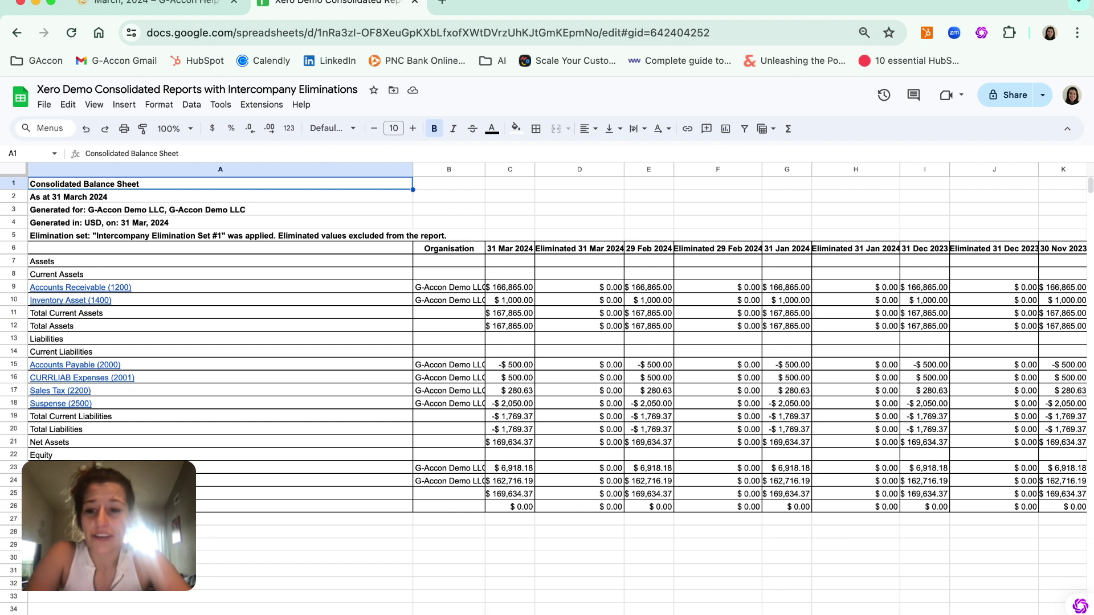
Narrow column A and widen the Organisation column of the Consolidated Balance Sheet so the organisation names fit.
{"action": "left_click_drag", "start_coordinate": [413, 169], "coordinate": [285, 168]}
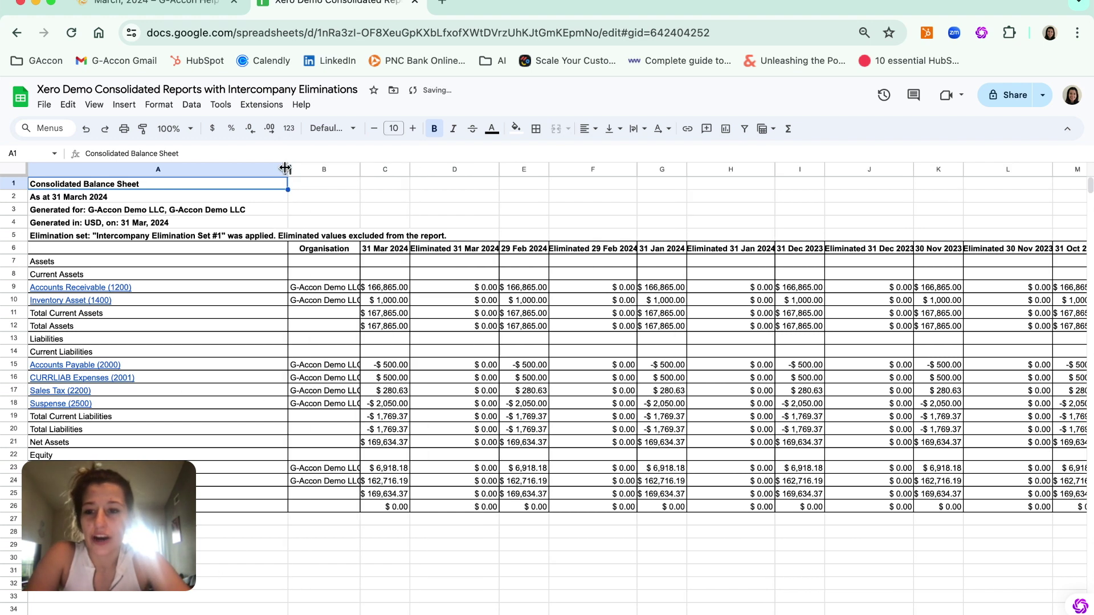
{"action": "left_click_drag", "start_coordinate": [360, 169], "coordinate": [399, 170]}
{"action": "left_click", "coordinate": [359, 288]}
{"action": "left_click", "coordinate": [358, 301]}
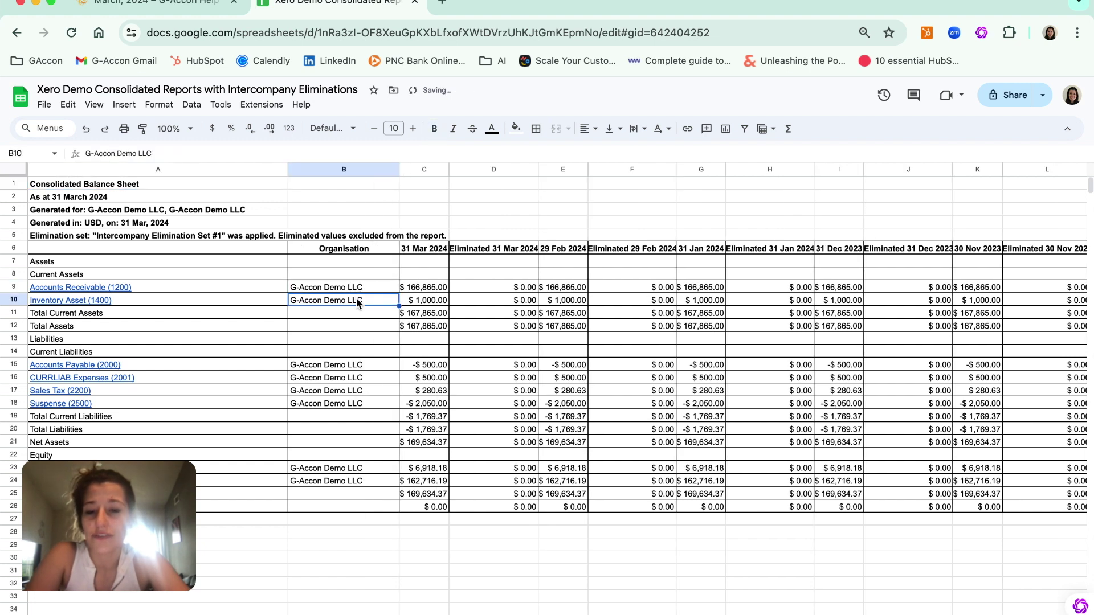
{"action": "scroll", "coordinate": [365, 328], "scroll_direction": "right", "scroll_amount": 2}
{"action": "scroll", "coordinate": [366, 329], "scroll_direction": "left", "scroll_amount": 2}
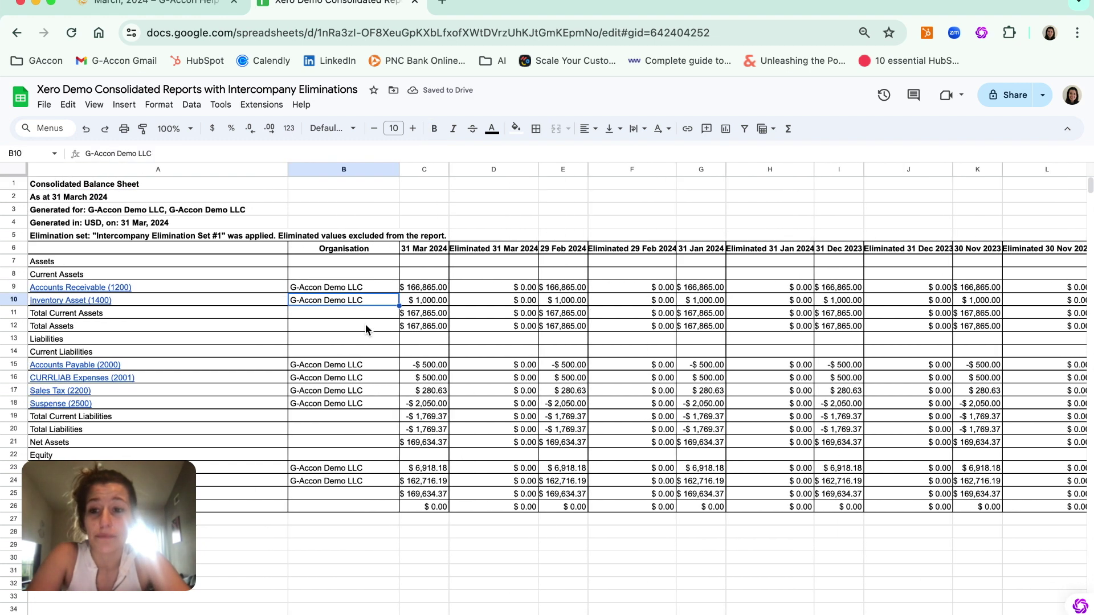
Examine the separate Eliminated columns for each month in the Consolidated Balance Sheet.
{"action": "left_click", "coordinate": [490, 286]}
{"action": "left_click", "coordinate": [492, 318]}
{"action": "left_click", "coordinate": [494, 250]}
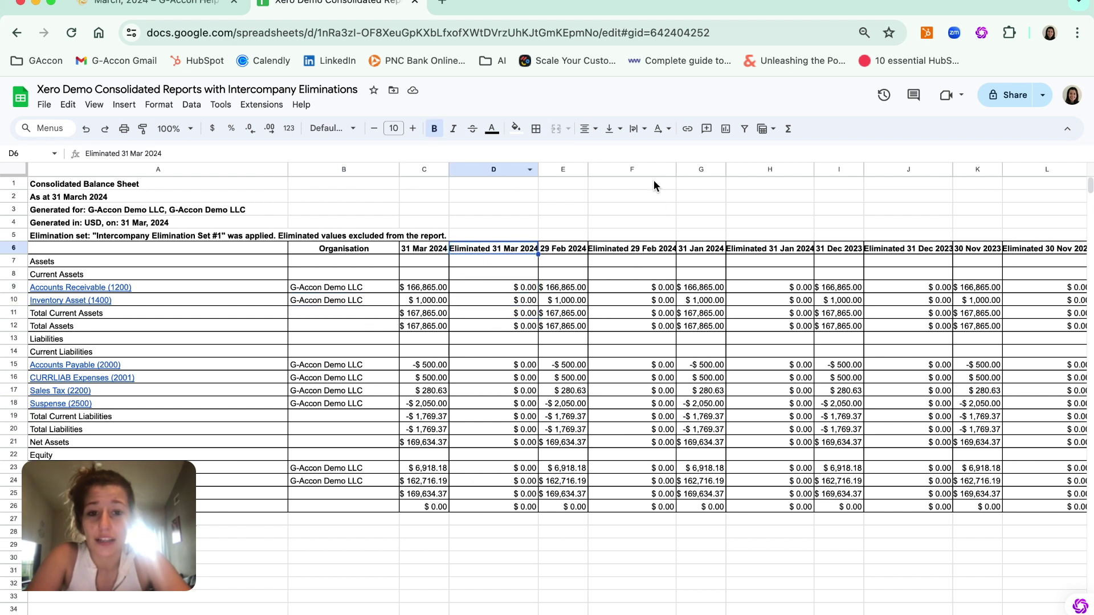
{"action": "left_click", "coordinate": [631, 169]}
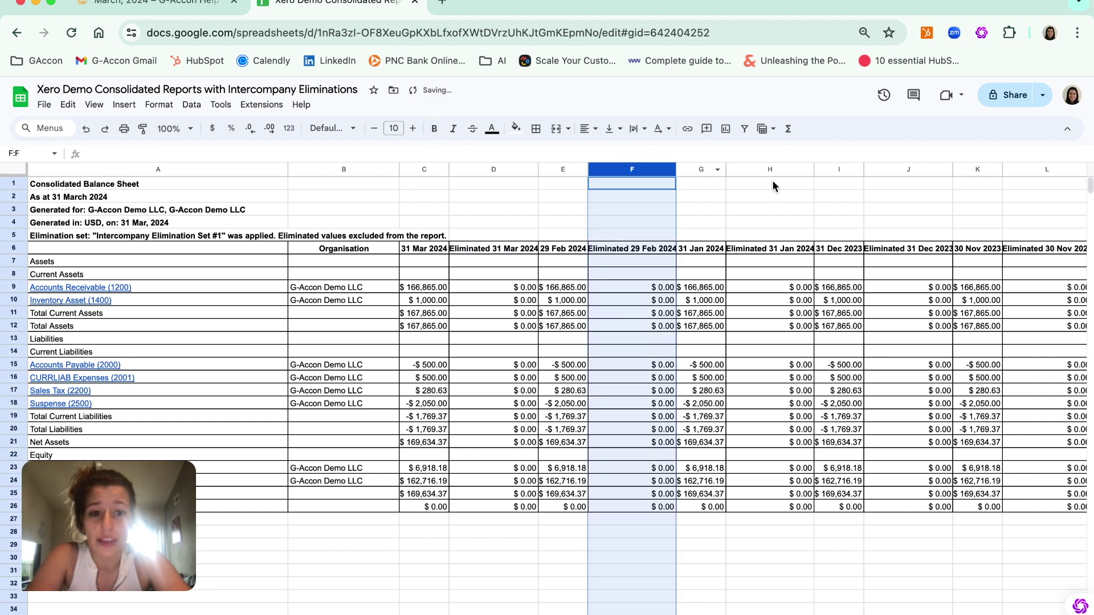
{"action": "left_click", "coordinate": [772, 169]}
{"action": "scroll", "coordinate": [678, 286], "scroll_direction": "right", "scroll_amount": 3}
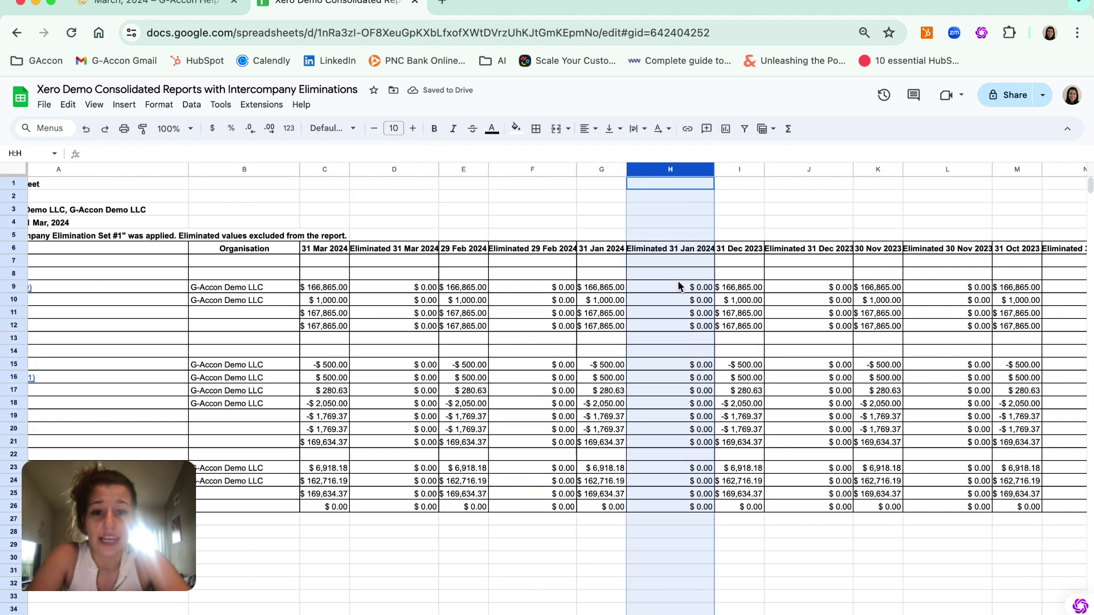
{"action": "scroll", "coordinate": [538, 439], "scroll_direction": "right", "scroll_amount": 3}
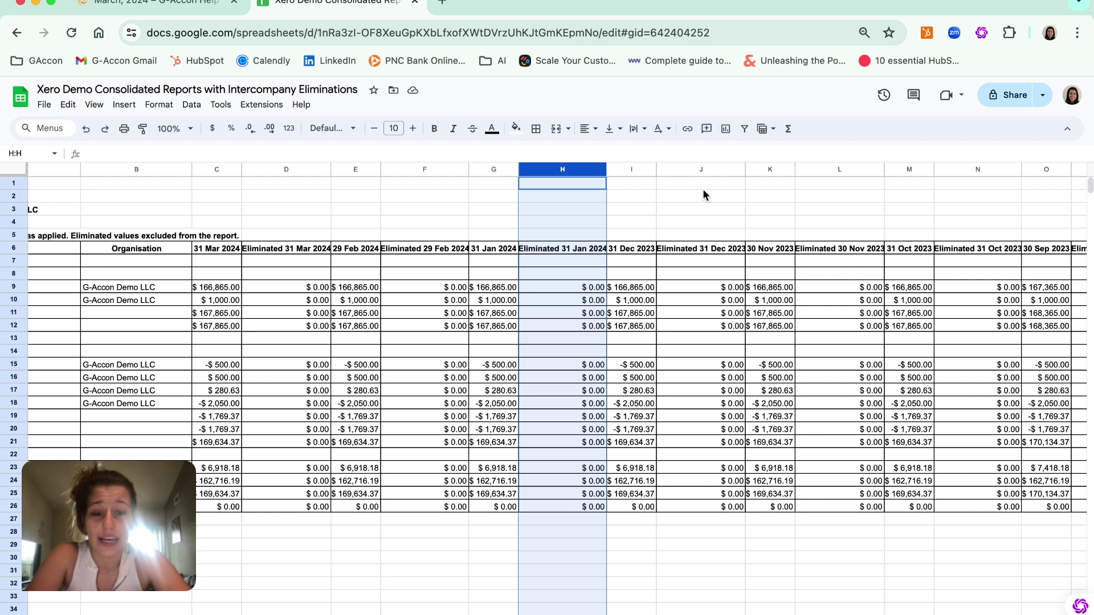
{"action": "left_click", "coordinate": [700, 169]}
{"action": "scroll", "coordinate": [693, 200], "scroll_direction": "right", "scroll_amount": 3}
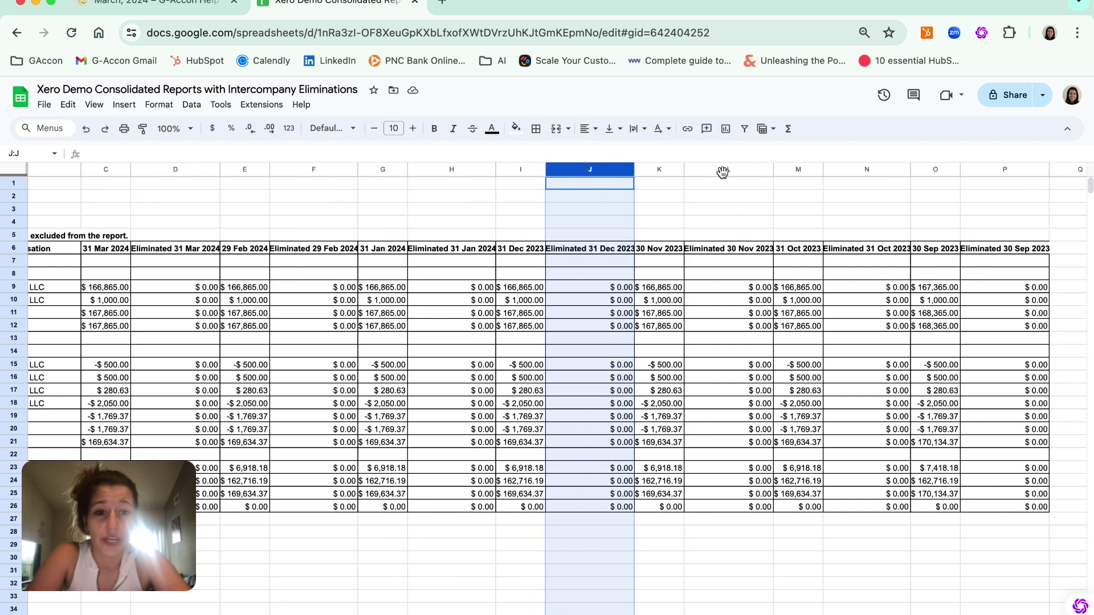
{"action": "left_click", "coordinate": [728, 170]}
{"action": "scroll", "coordinate": [727, 207], "scroll_direction": "left", "scroll_amount": 8}
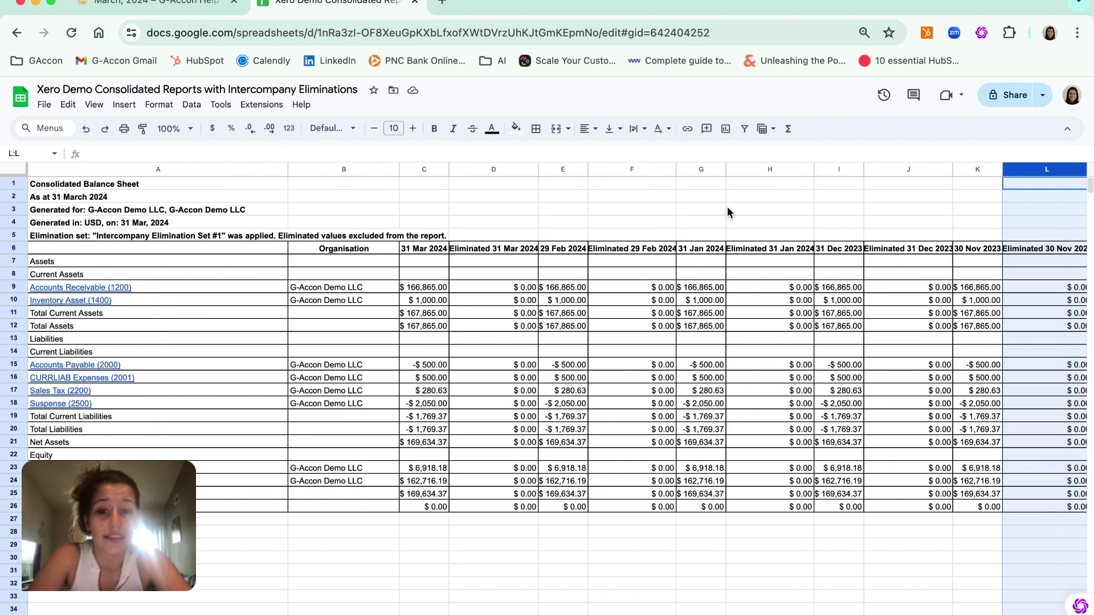
{"action": "left_click", "coordinate": [354, 196]}
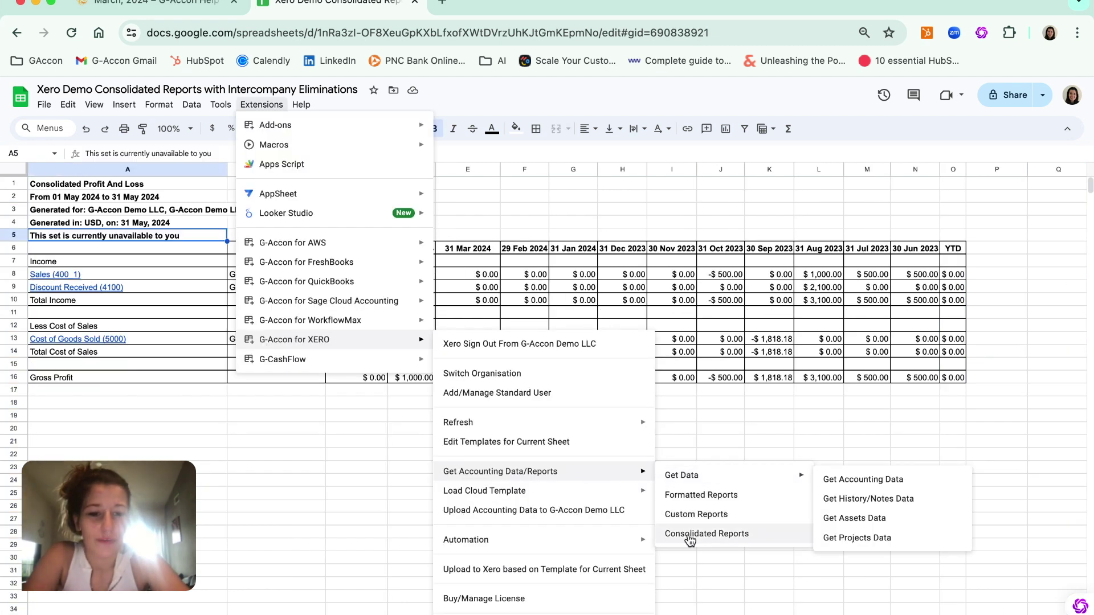
Start a new consolidated report template with G-Accon for XERO and choose Income Statement Intercompany Eliminations as its report.
{"action": "left_click", "coordinate": [688, 535]}
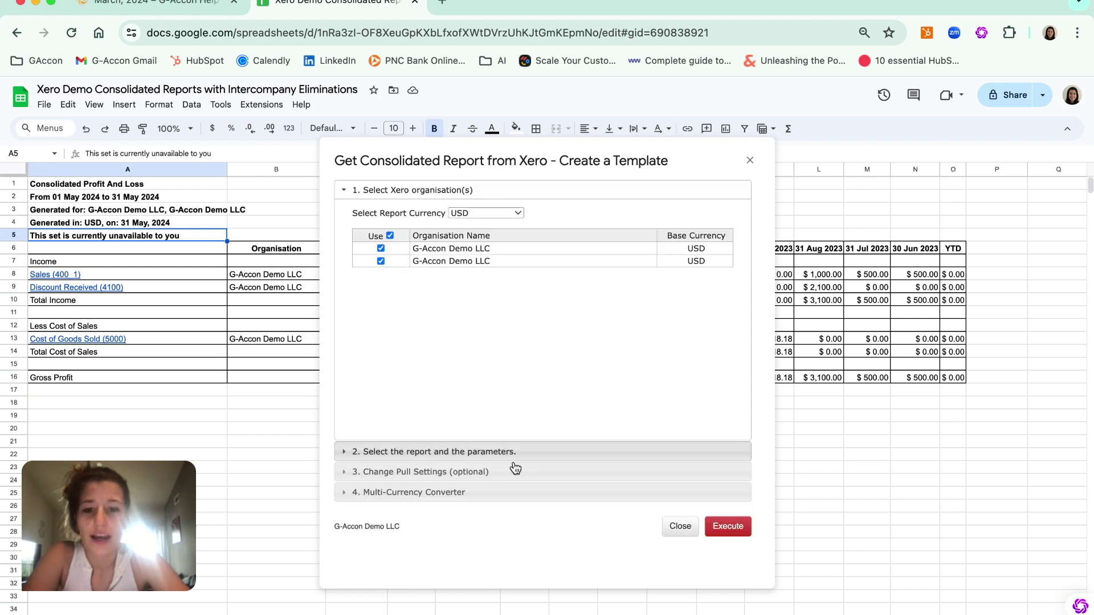
{"action": "left_click", "coordinate": [496, 451]}
{"action": "left_click", "coordinate": [724, 234]}
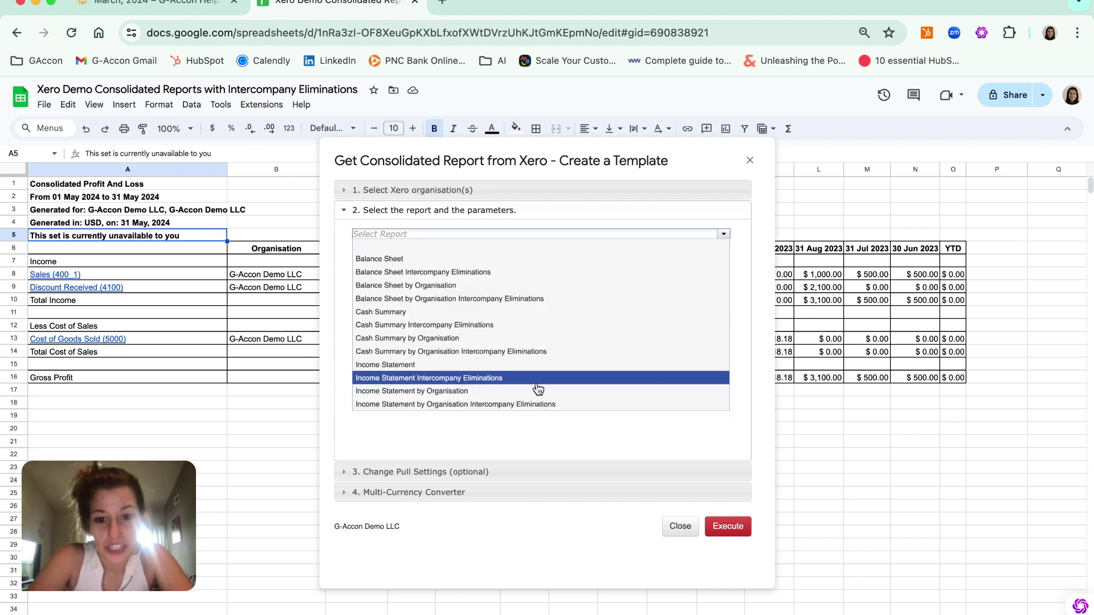
{"action": "left_click", "coordinate": [537, 383]}
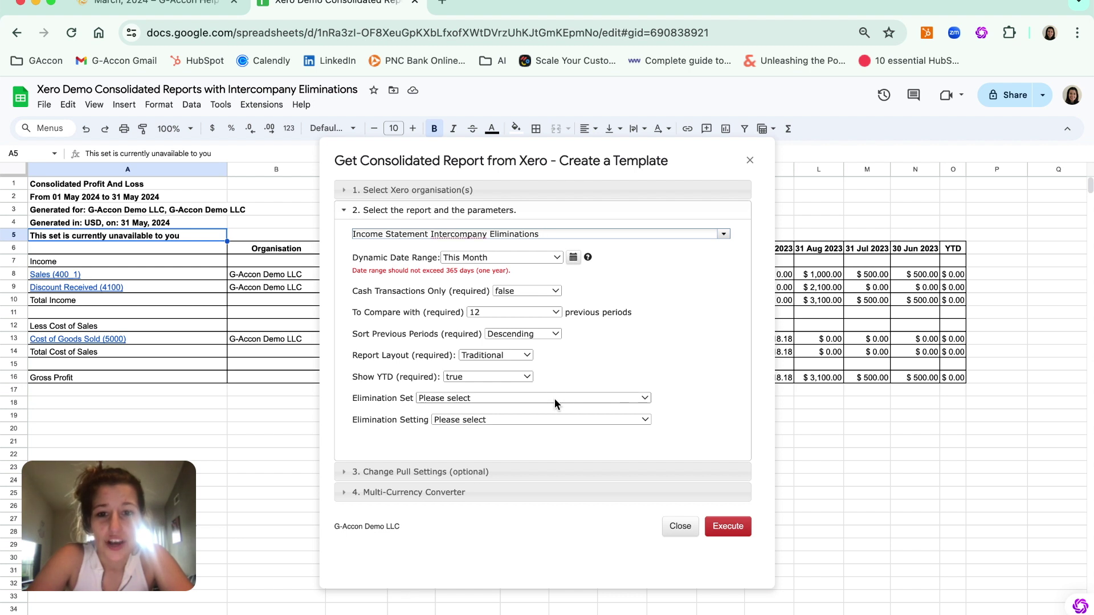
Generate the income statement using Intercompany Elimination Set #1 with the setting Include Eliminated Transactions (Separate column).
{"action": "left_click", "coordinate": [556, 398]}
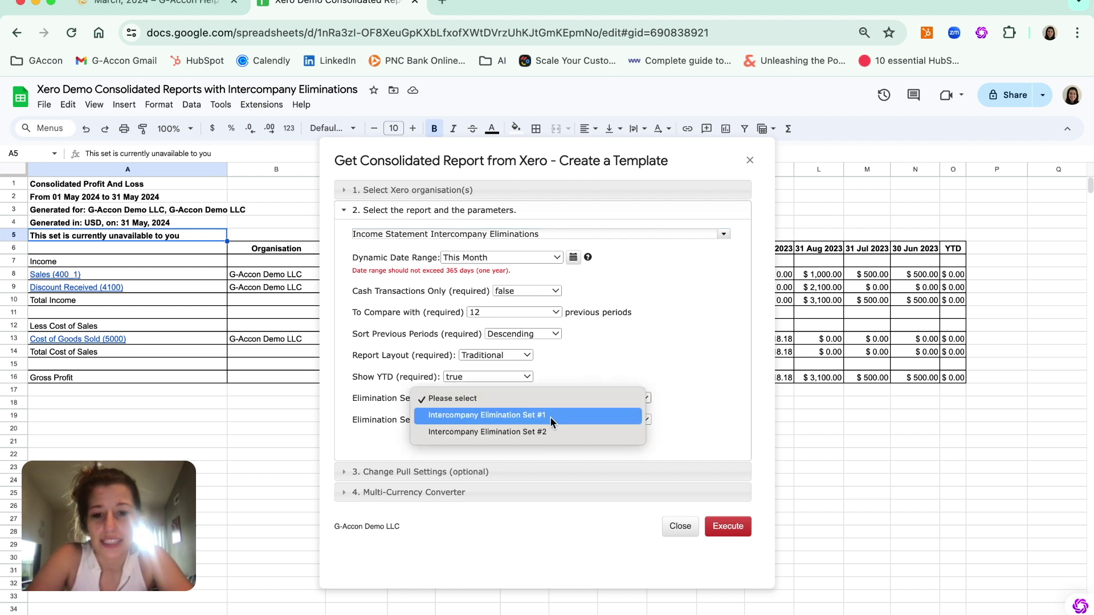
{"action": "left_click", "coordinate": [549, 416]}
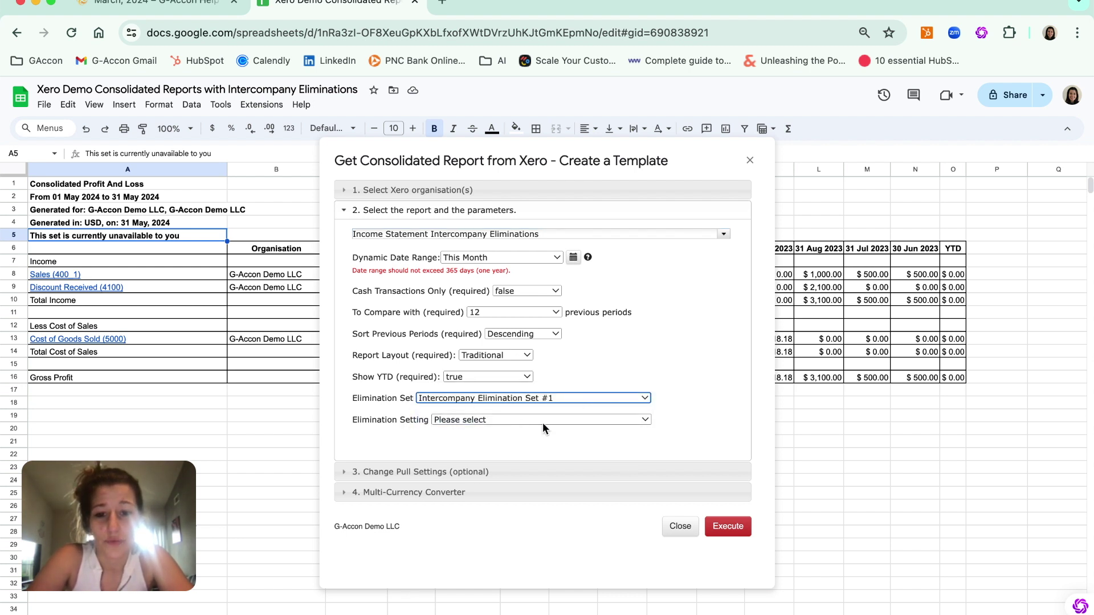
{"action": "left_click", "coordinate": [555, 418]}
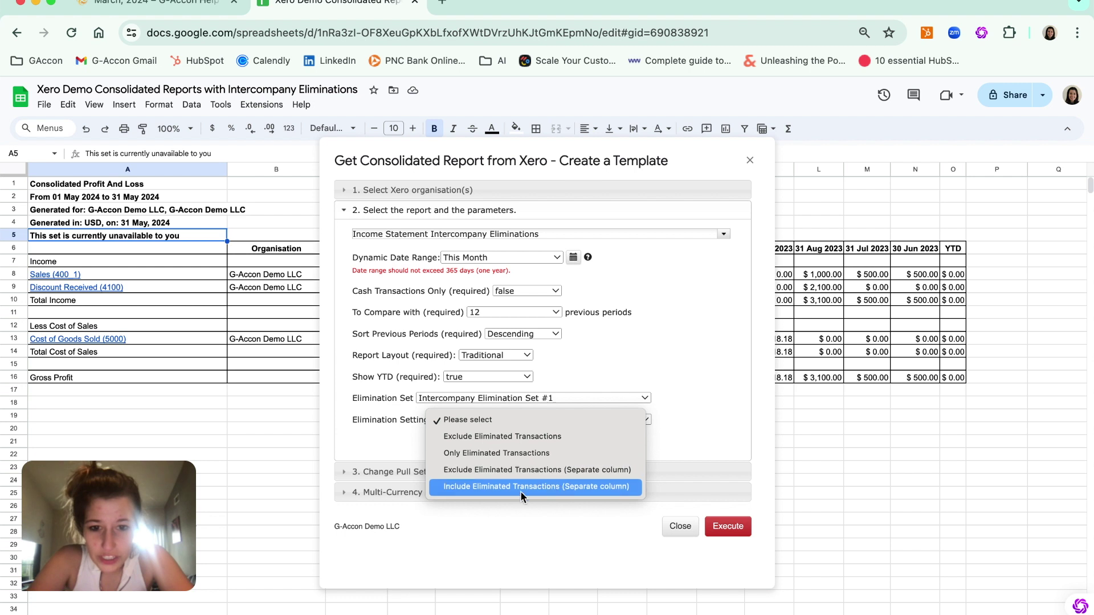
{"action": "left_click", "coordinate": [483, 488]}
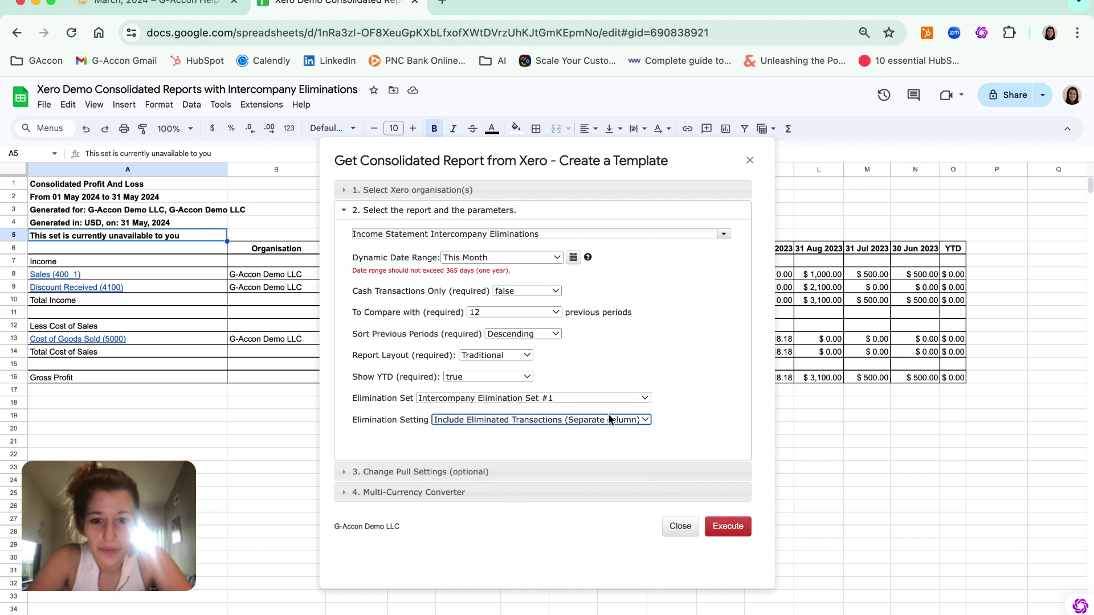
{"action": "left_click", "coordinate": [728, 526]}
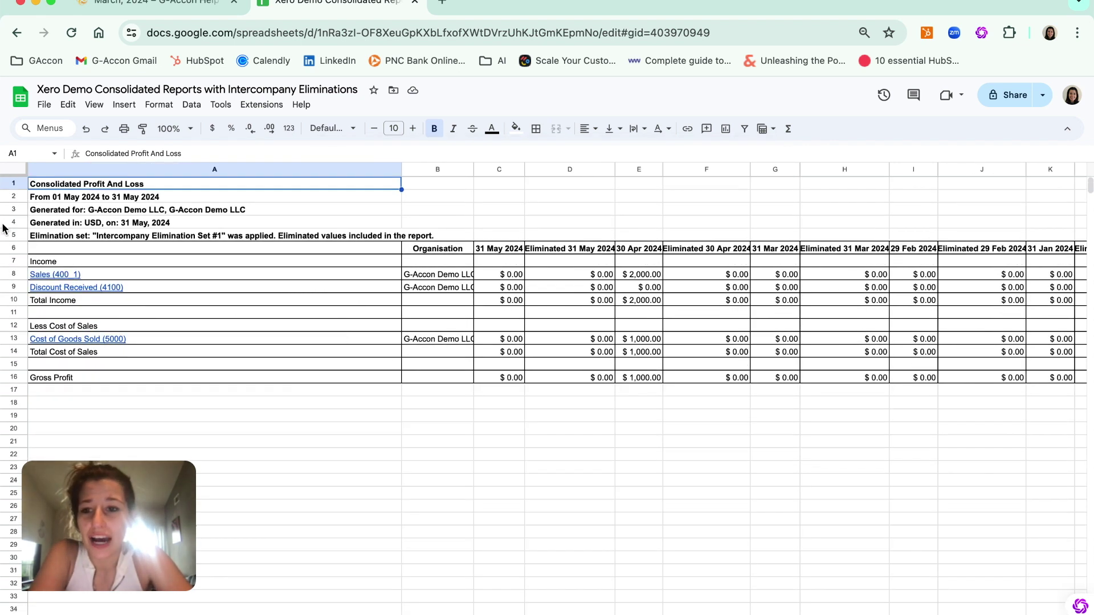
Examine the elimination set note and the monthly Eliminated columns in the Consolidated Profit And Loss report.
{"action": "left_click", "coordinate": [72, 237]}
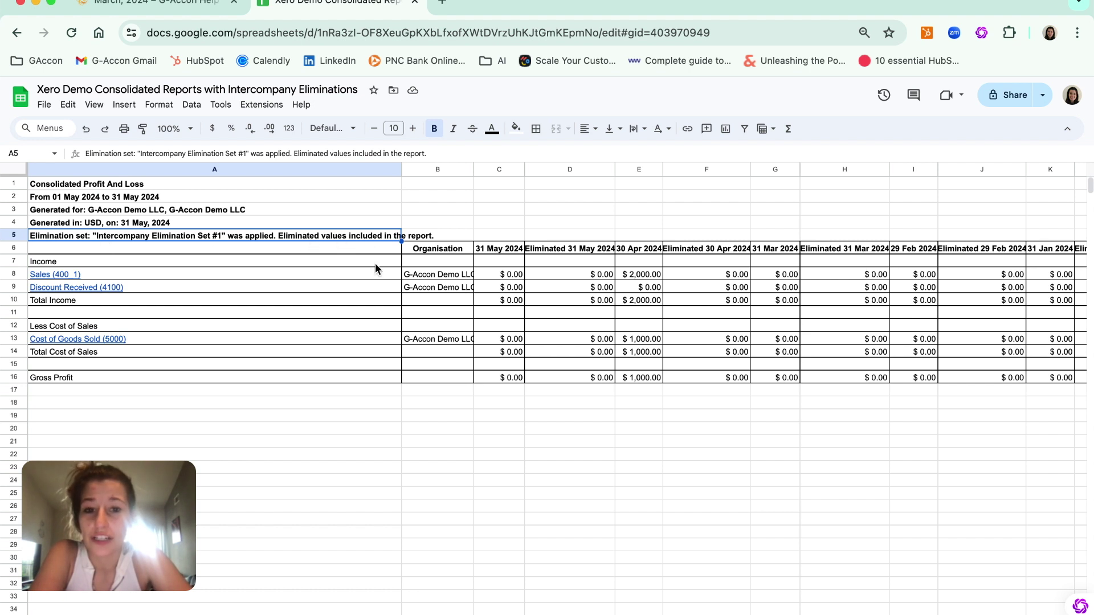
{"action": "scroll", "coordinate": [375, 262], "scroll_direction": "right", "scroll_amount": 2}
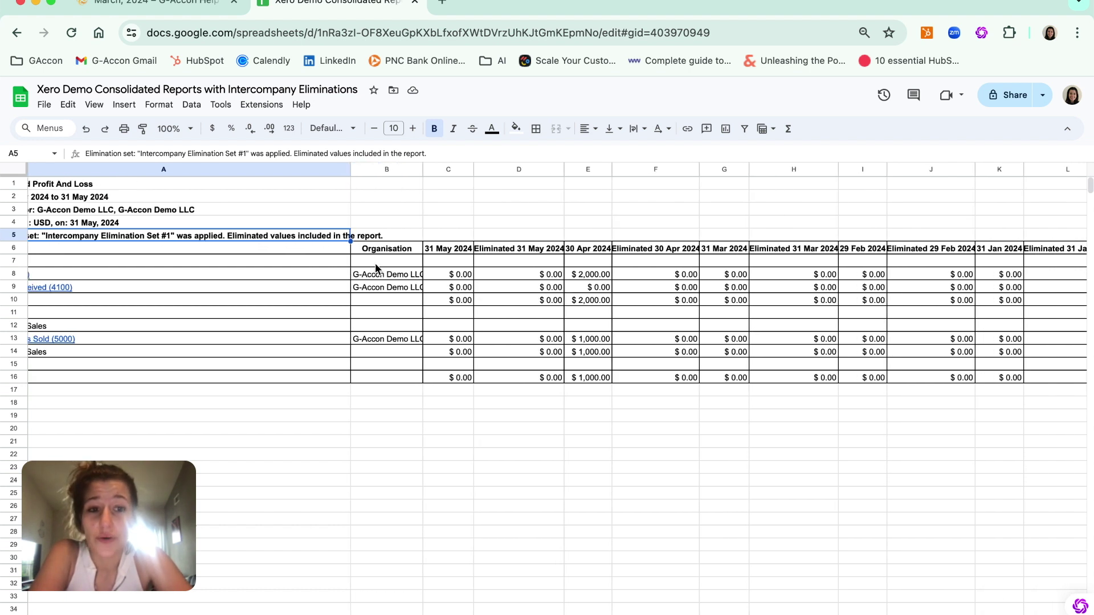
{"action": "scroll", "coordinate": [375, 262], "scroll_direction": "left", "scroll_amount": 2}
{"action": "left_click", "coordinate": [575, 266]}
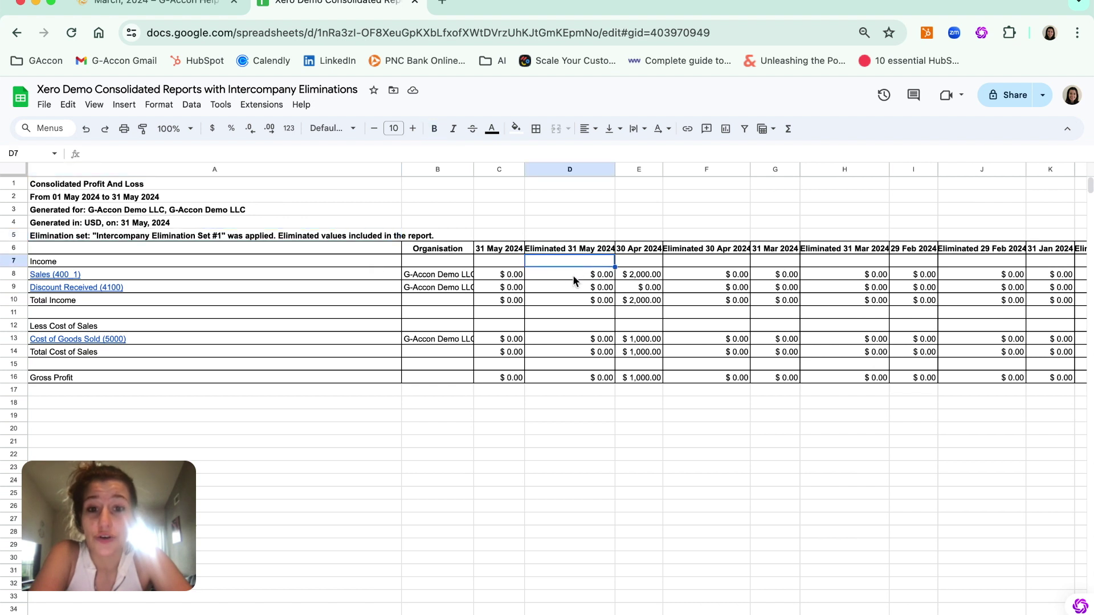
{"action": "left_click", "coordinate": [573, 276]}
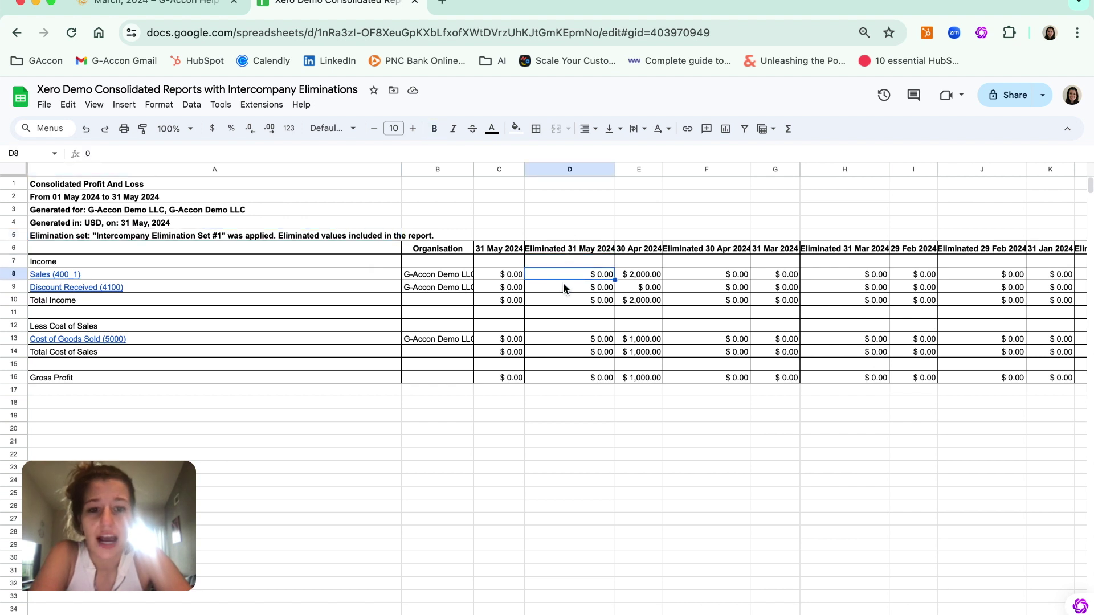
{"action": "left_click", "coordinate": [536, 251]}
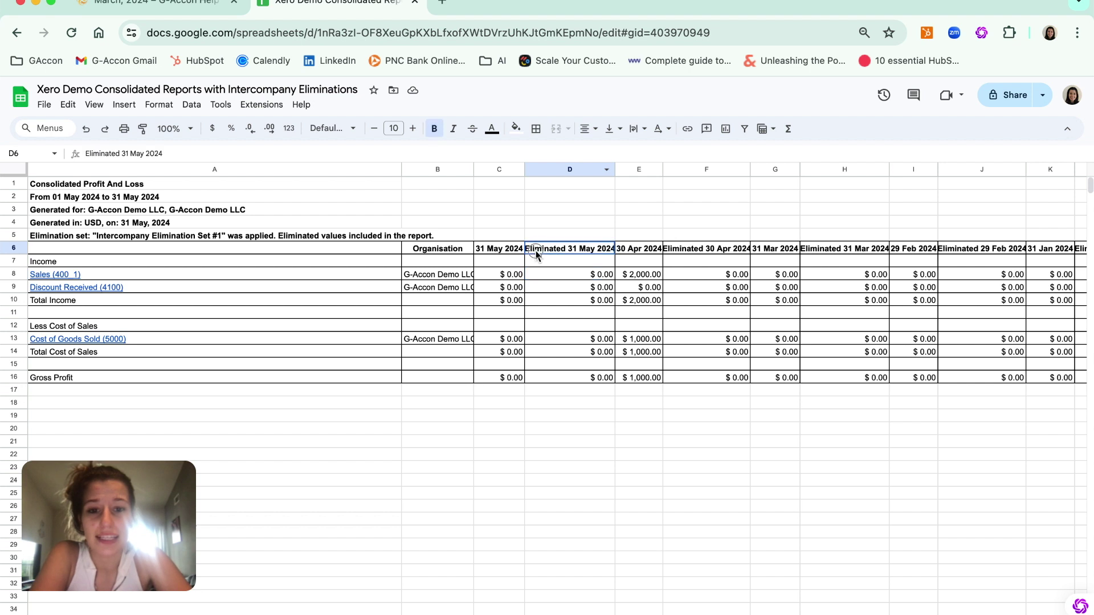
{"action": "scroll", "coordinate": [555, 322], "scroll_direction": "right", "scroll_amount": 4}
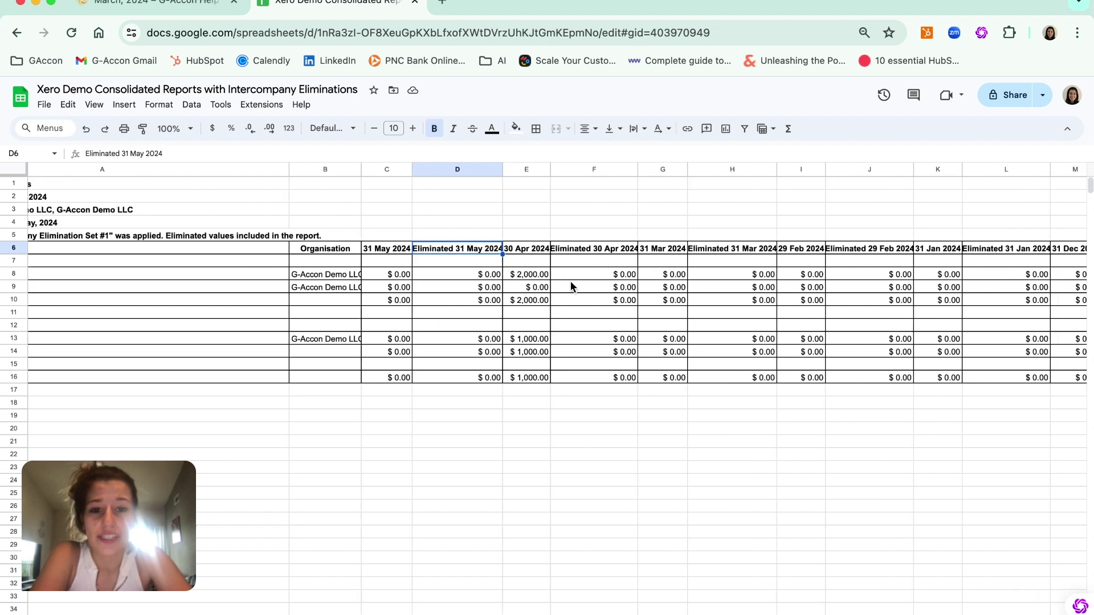
{"action": "left_click", "coordinate": [598, 170]}
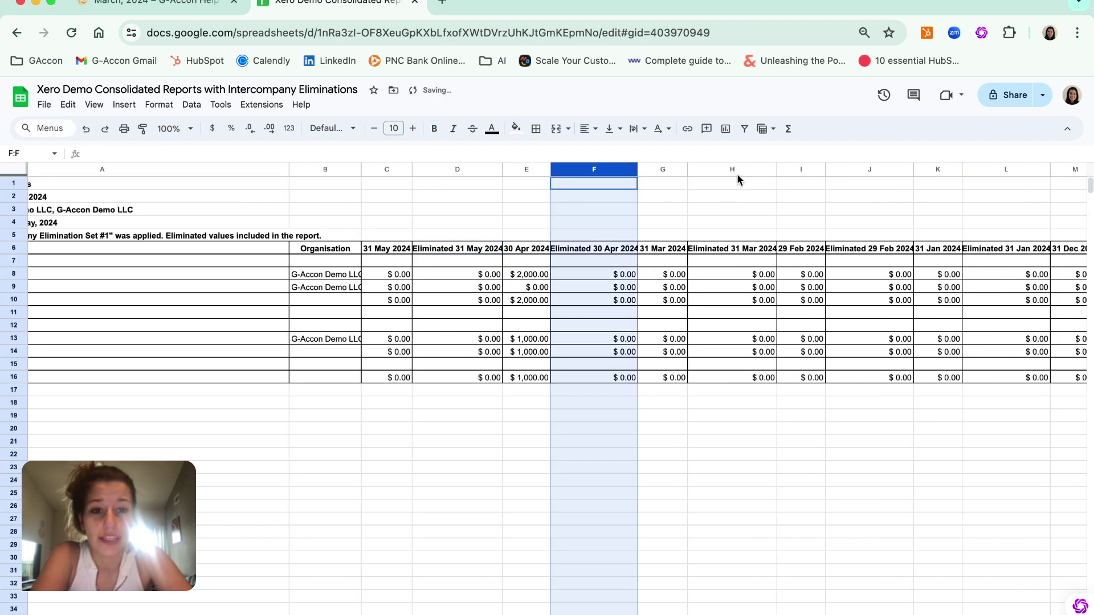
{"action": "left_click", "coordinate": [735, 171]}
{"action": "left_click", "coordinate": [853, 169]}
{"action": "scroll", "coordinate": [762, 264], "scroll_direction": "right", "scroll_amount": 5}
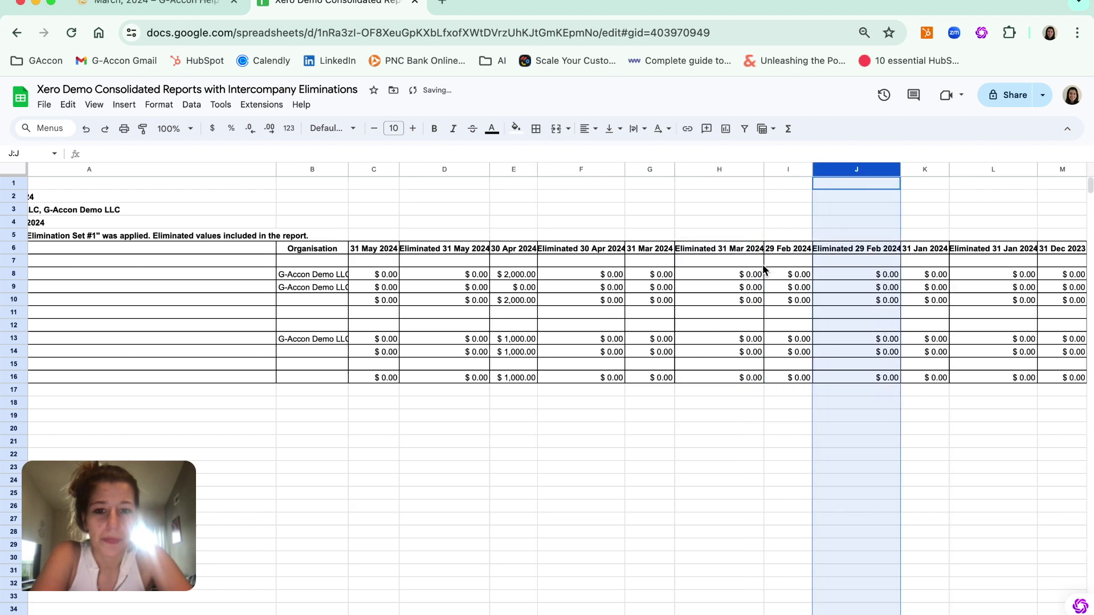
{"action": "left_click", "coordinate": [750, 171]}
{"action": "scroll", "coordinate": [678, 223], "scroll_direction": "right", "scroll_amount": 5}
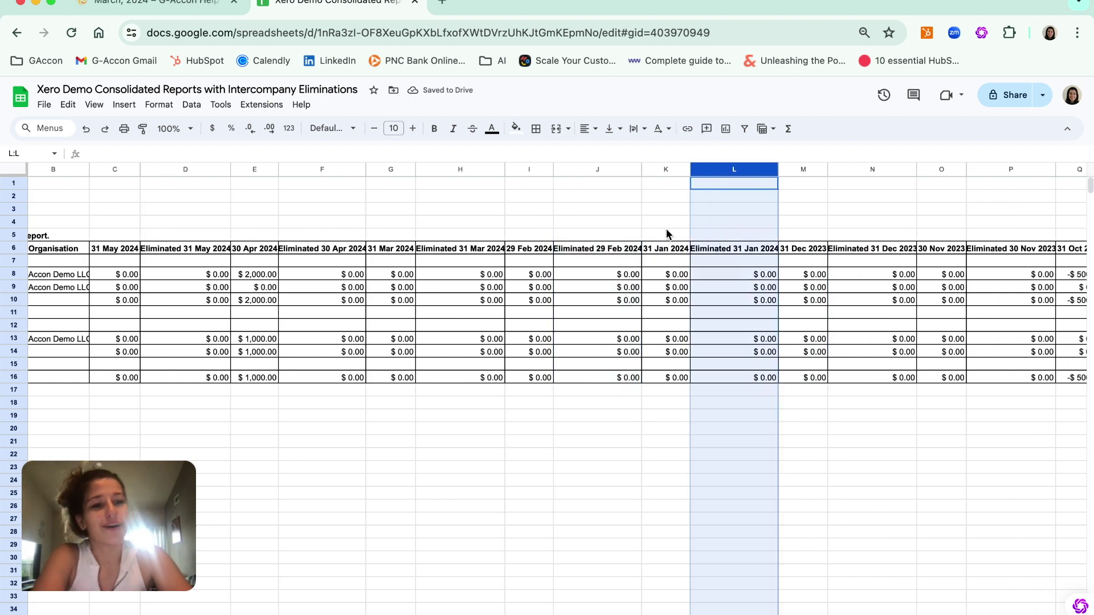
{"action": "scroll", "coordinate": [667, 234], "scroll_direction": "left", "scroll_amount": 10}
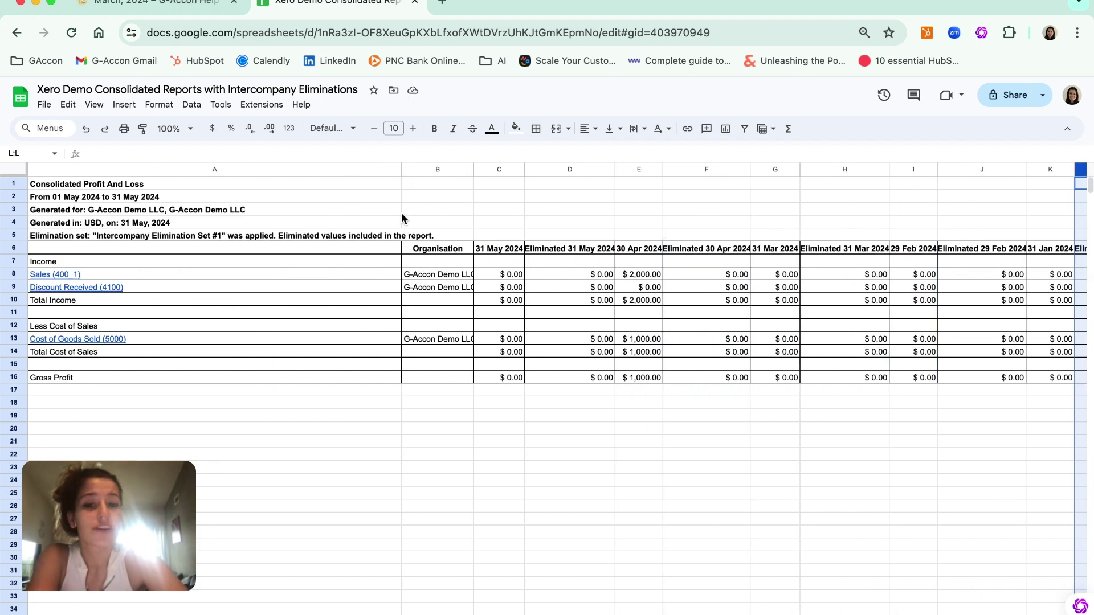
Narrow column A and widen the Organisation column of the Consolidated Profit And Loss report so the organisation names fit.
{"action": "left_click", "coordinate": [522, 208]}
{"action": "left_click_drag", "start_coordinate": [402, 170], "coordinate": [219, 169]}
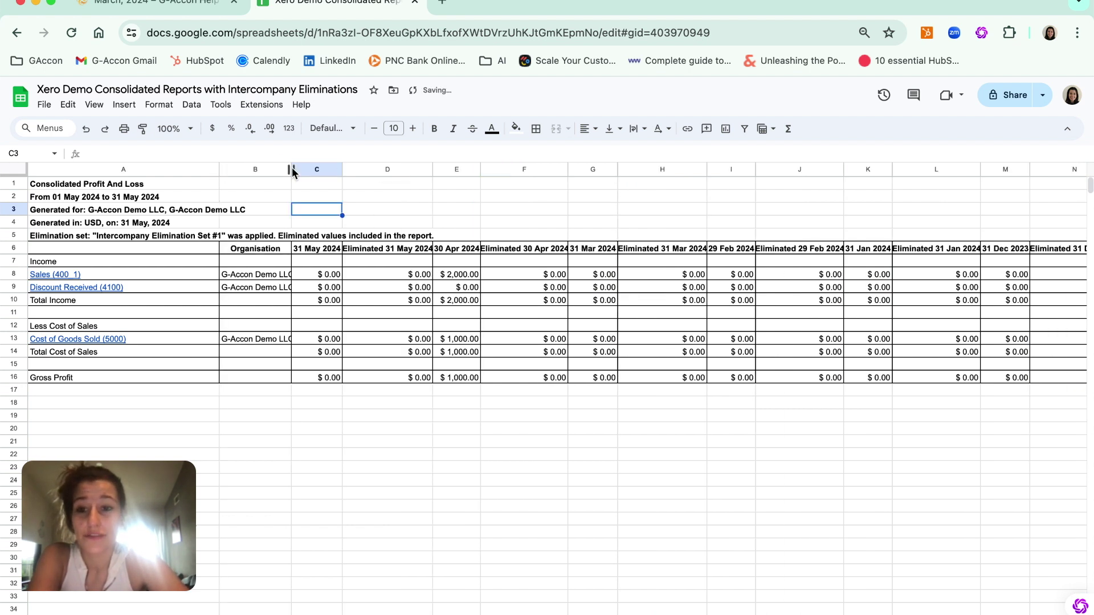
{"action": "left_click_drag", "start_coordinate": [292, 171], "coordinate": [325, 171]}
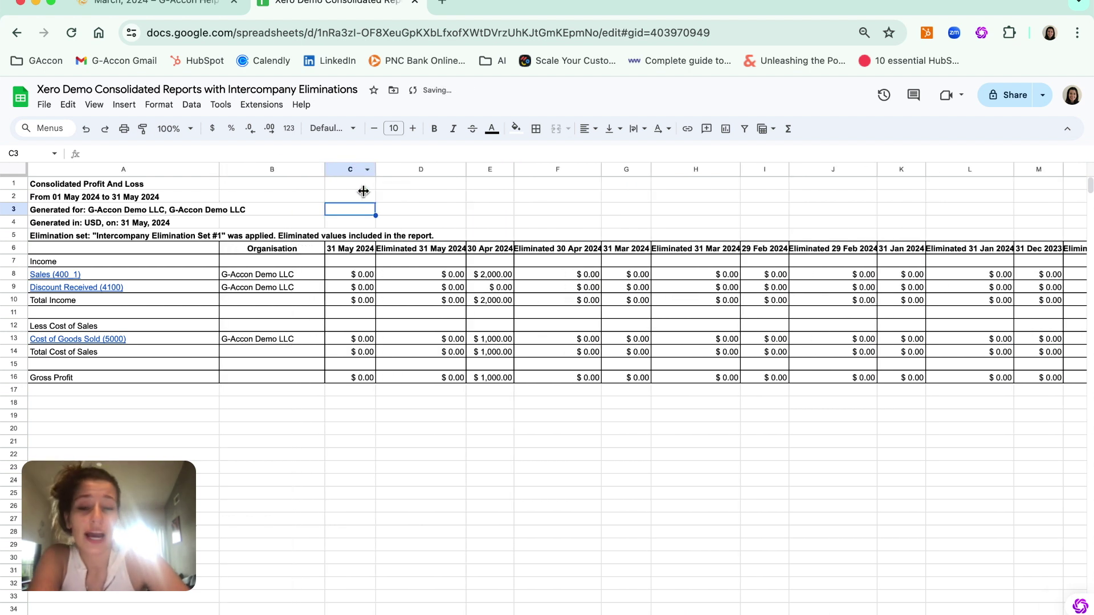
{"action": "left_click", "coordinate": [481, 187]}
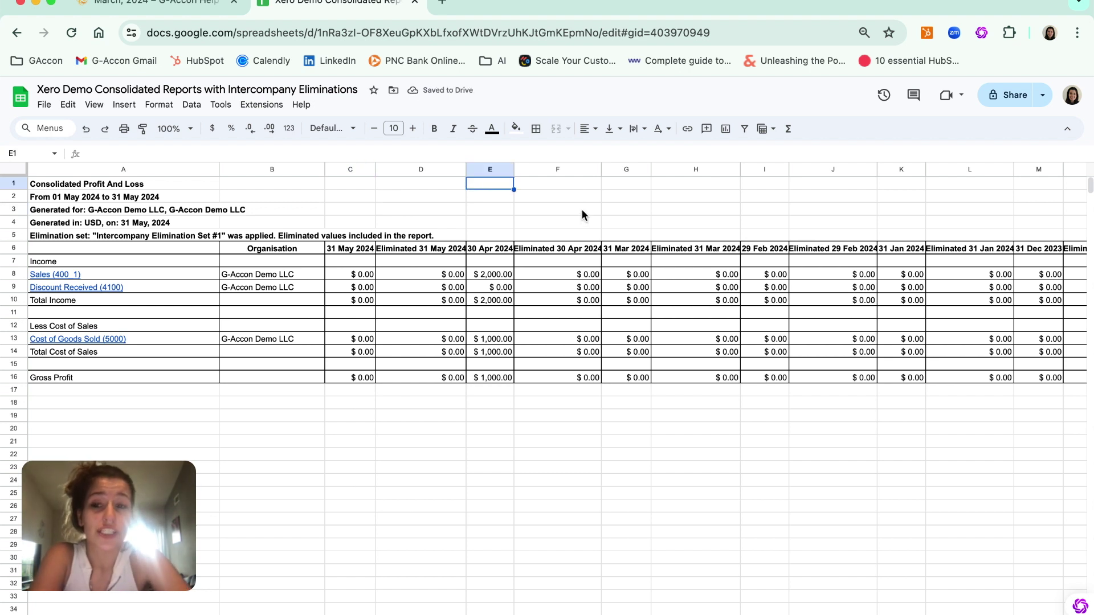